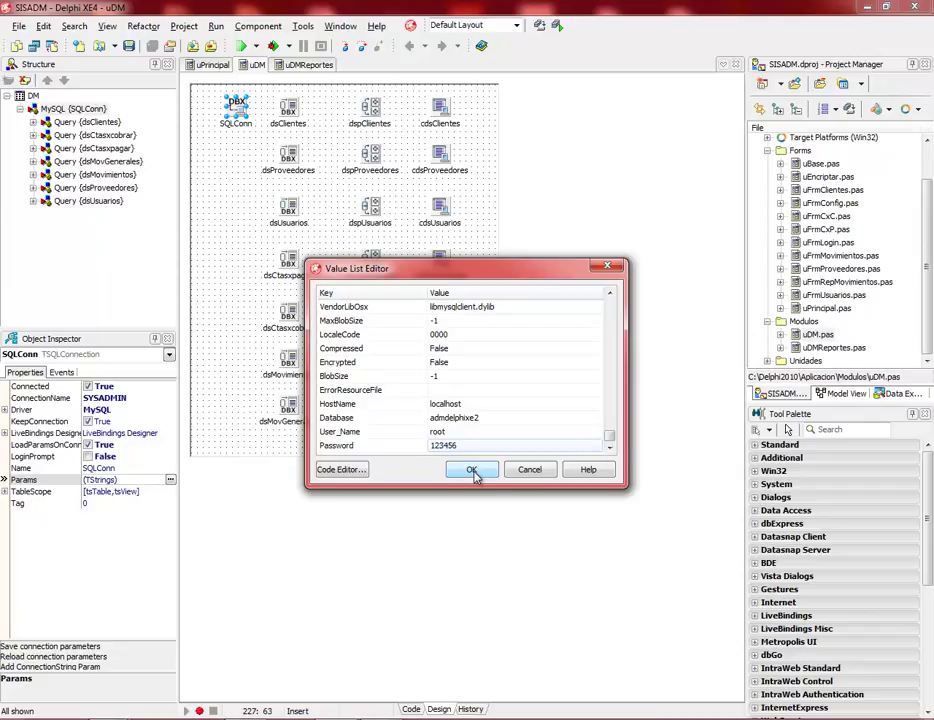
# Step: Review the Params of the SQLConn connection in the uDMReportes data module through to the password entry, without changing them
pyautogui.click(234, 154)
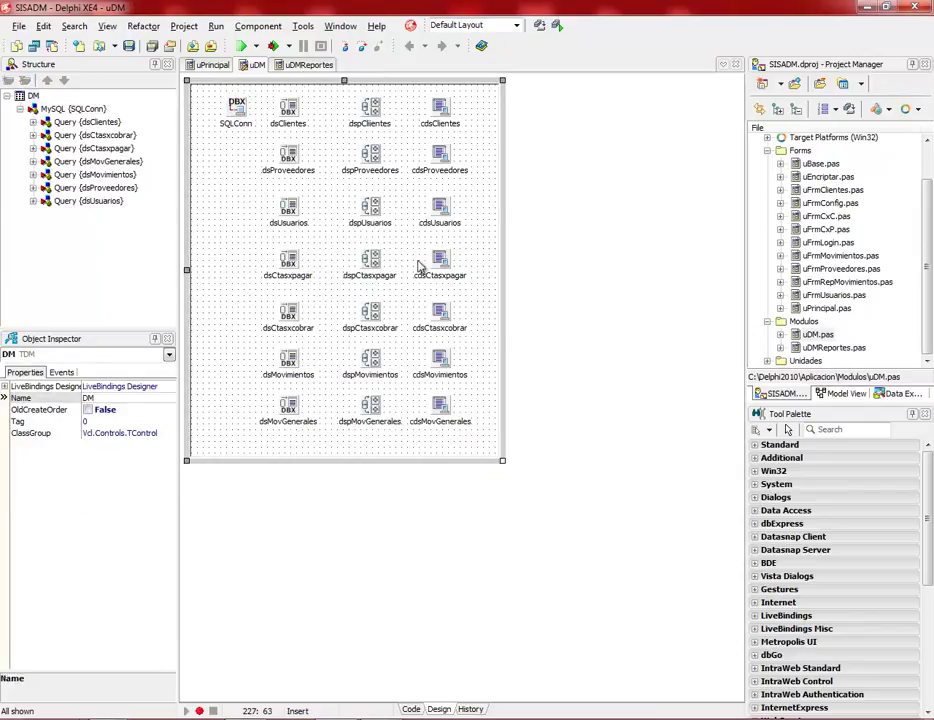
pyautogui.click(300, 64)
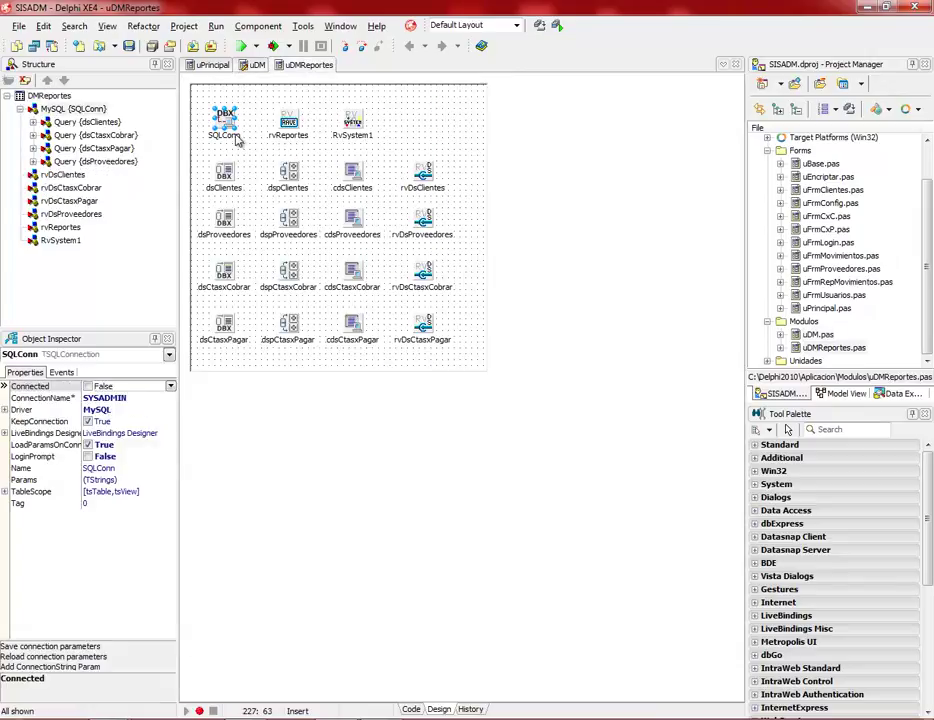
pyautogui.click(250, 122)
pyautogui.click(236, 122)
pyautogui.click(155, 482)
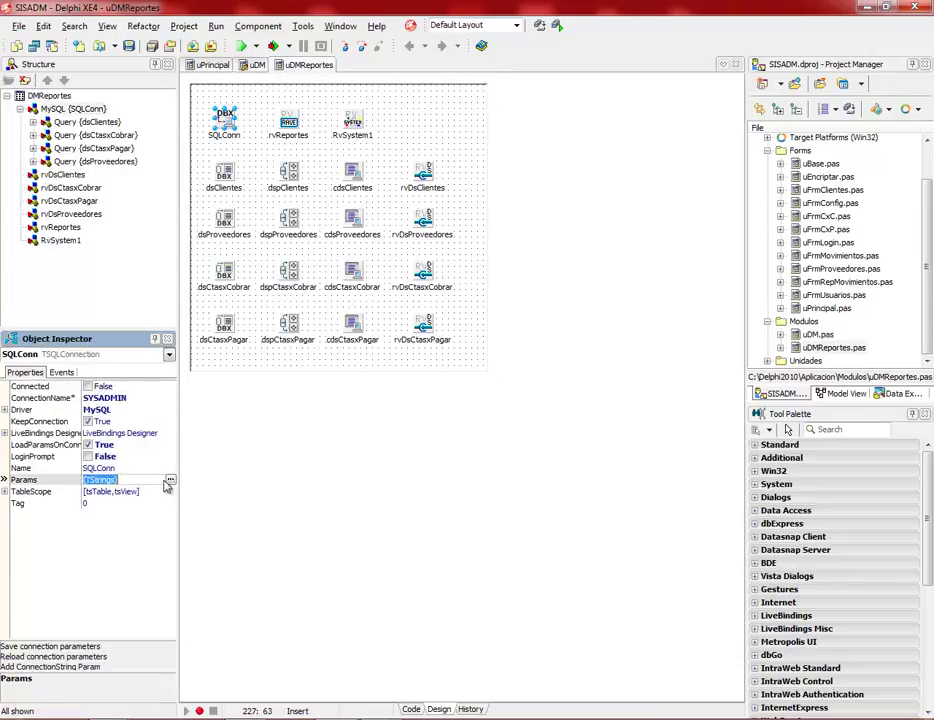
pyautogui.click(172, 481)
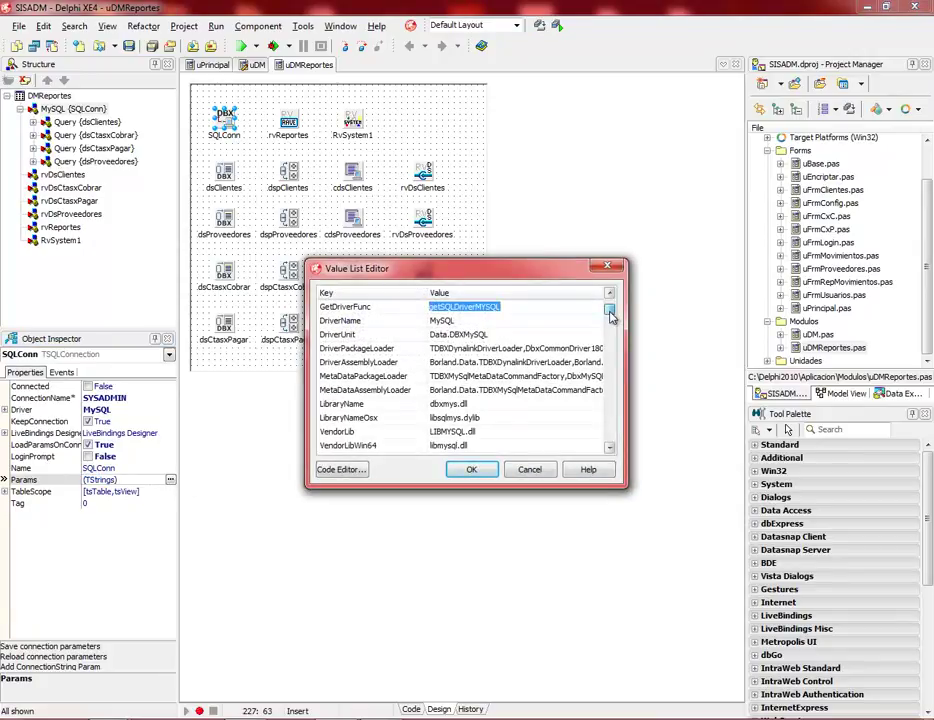
pyautogui.click(613, 449)
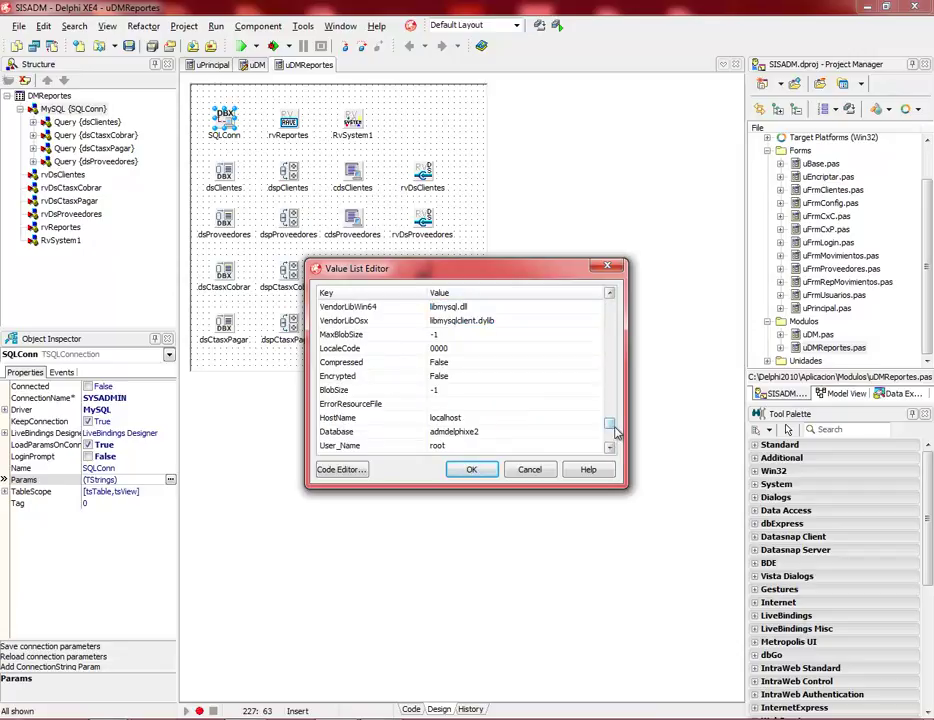
pyautogui.click(613, 447)
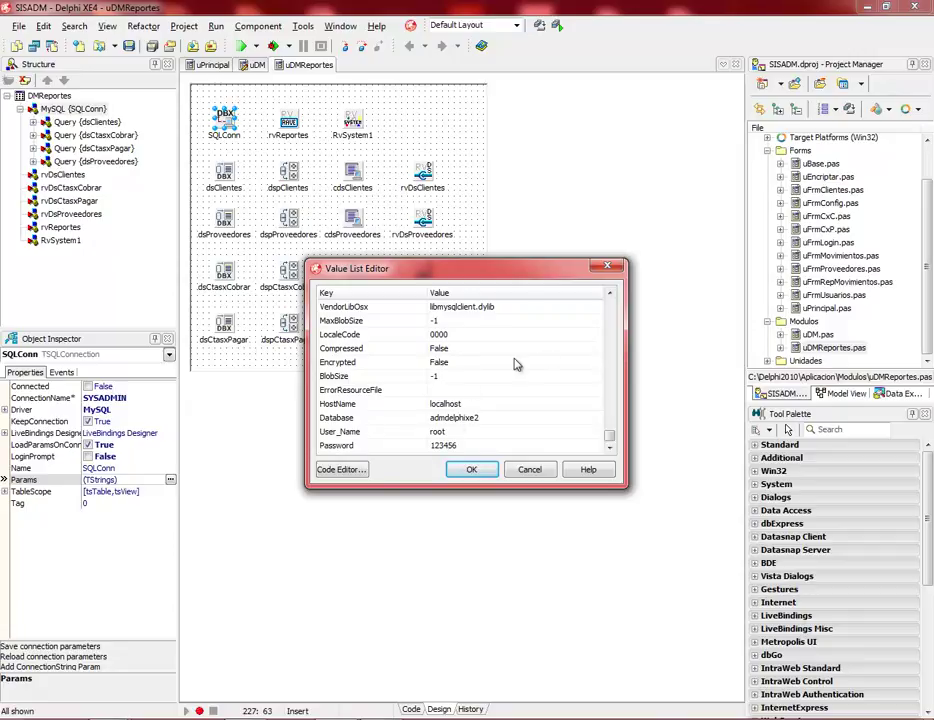
pyautogui.click(530, 470)
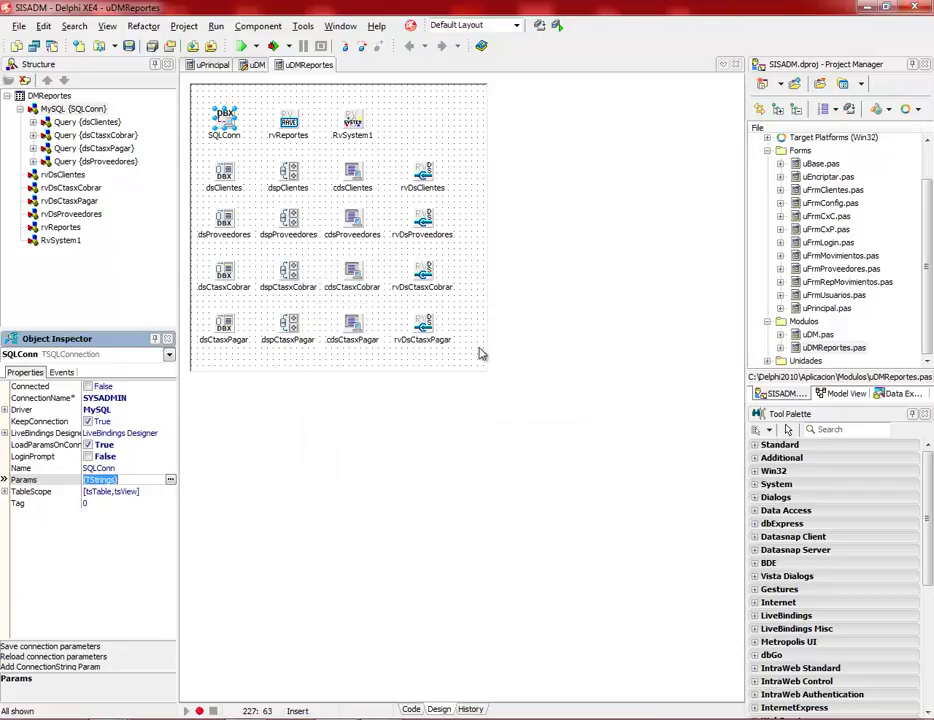
pyautogui.click(401, 127)
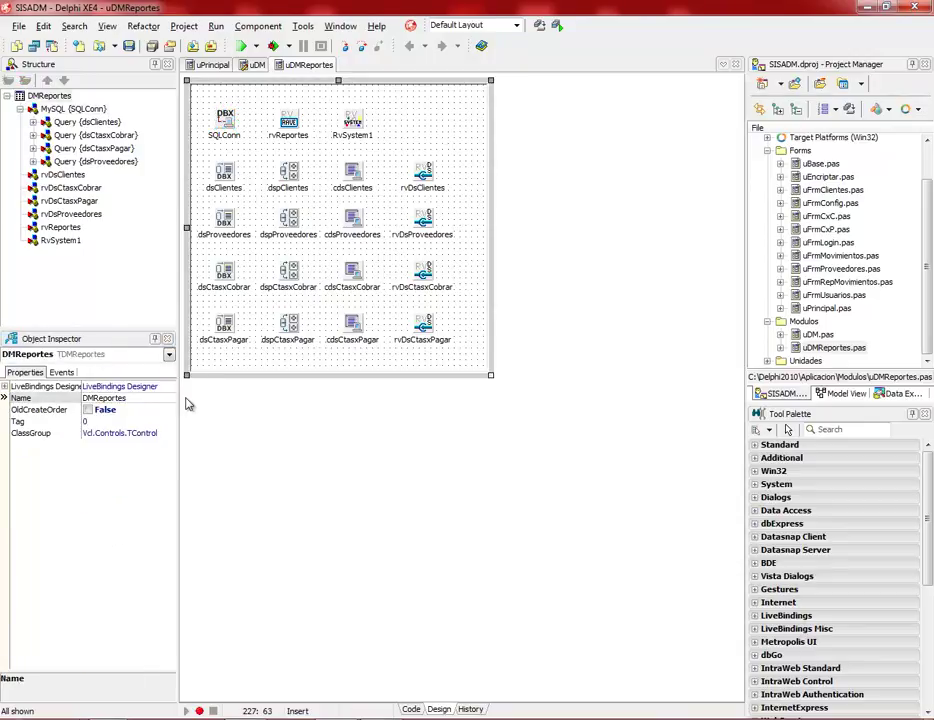
pyautogui.click(225, 118)
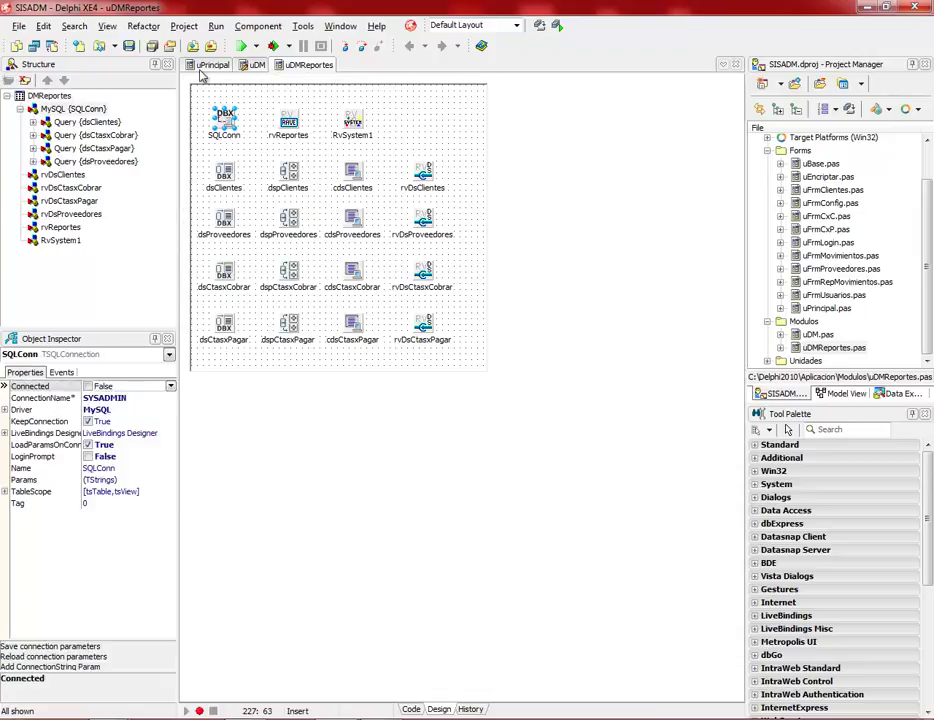
pyautogui.click(184, 26)
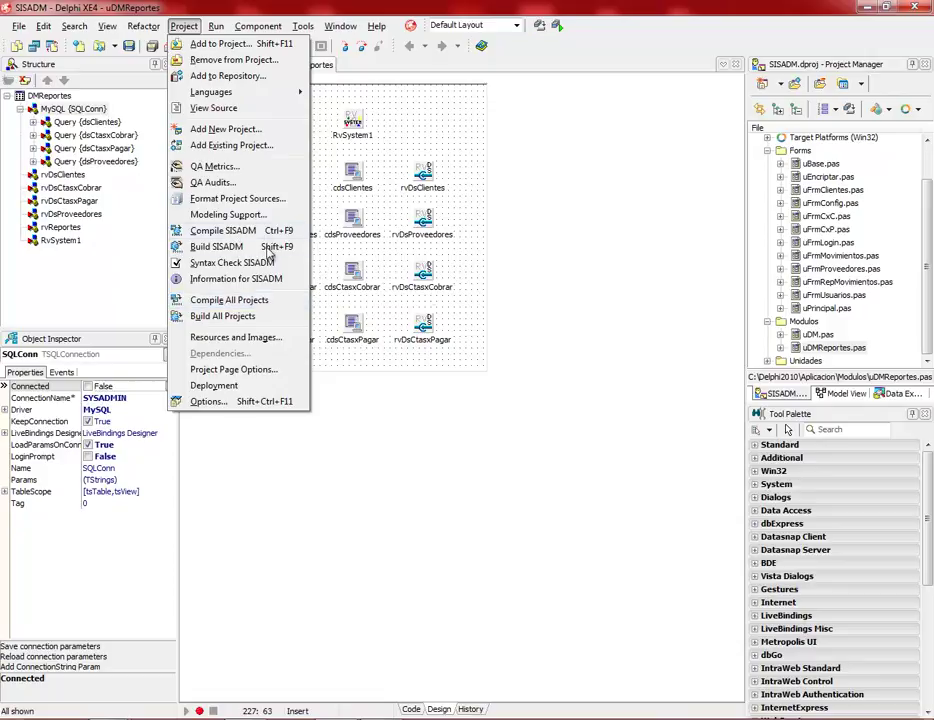
# Step: Switch to Windows Explorer and locate the SISADM application in both the Aplicacion\bin and AppAdmin\Sistema folders
pyautogui.click(170, 717)
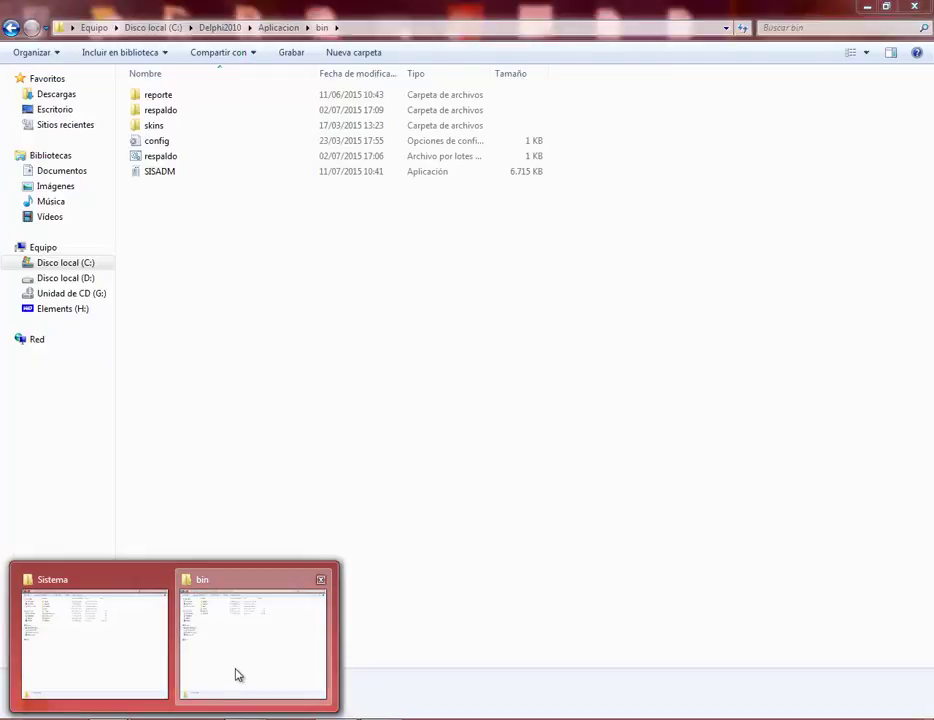
pyautogui.click(235, 673)
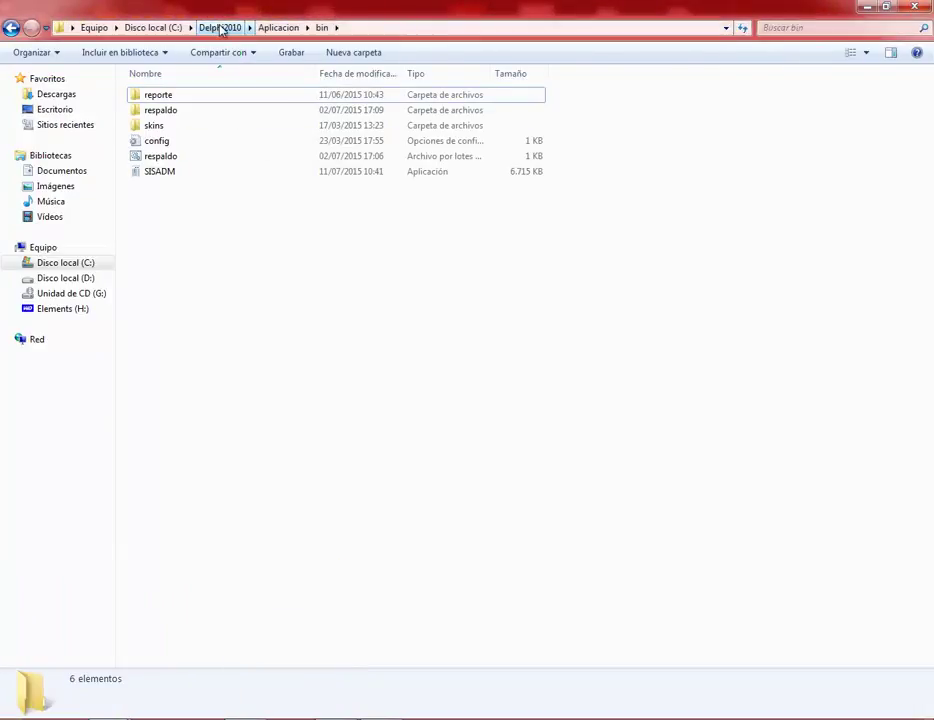
pyautogui.click(156, 173)
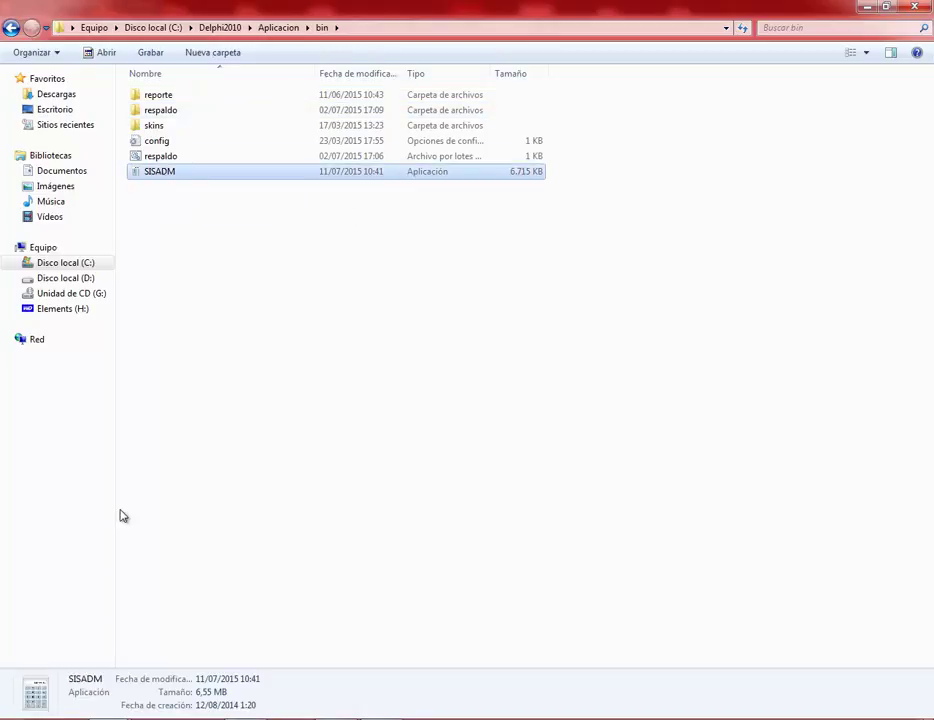
pyautogui.click(119, 681)
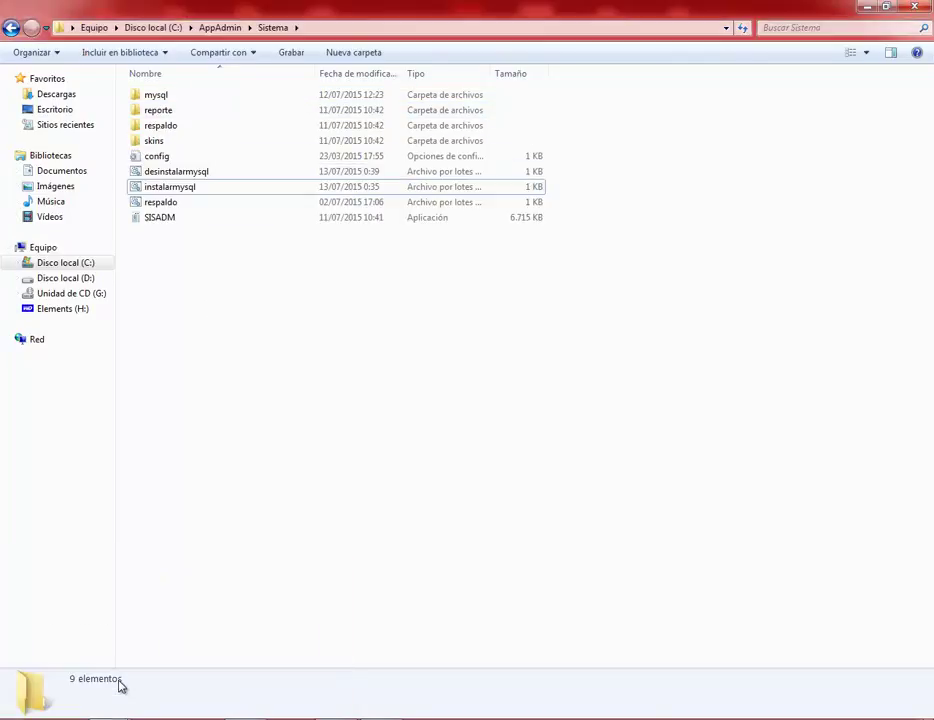
pyautogui.click(162, 217)
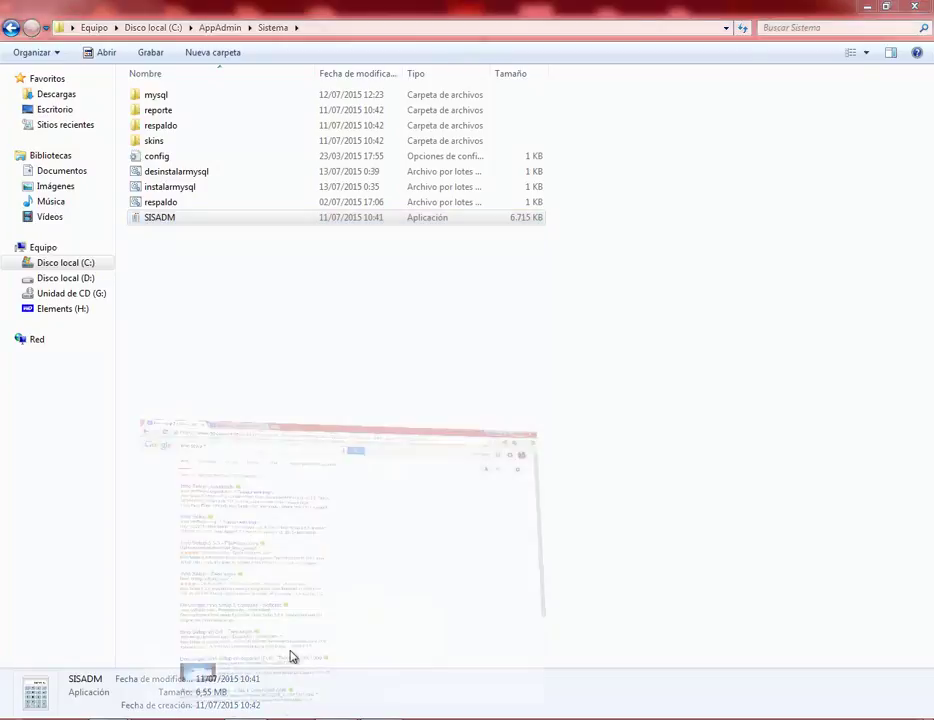
# Step: Switch to Chrome, open the Inno Setup Downloads result and download isetup-5.5.6.exe from the random site
pyautogui.click(267, 705)
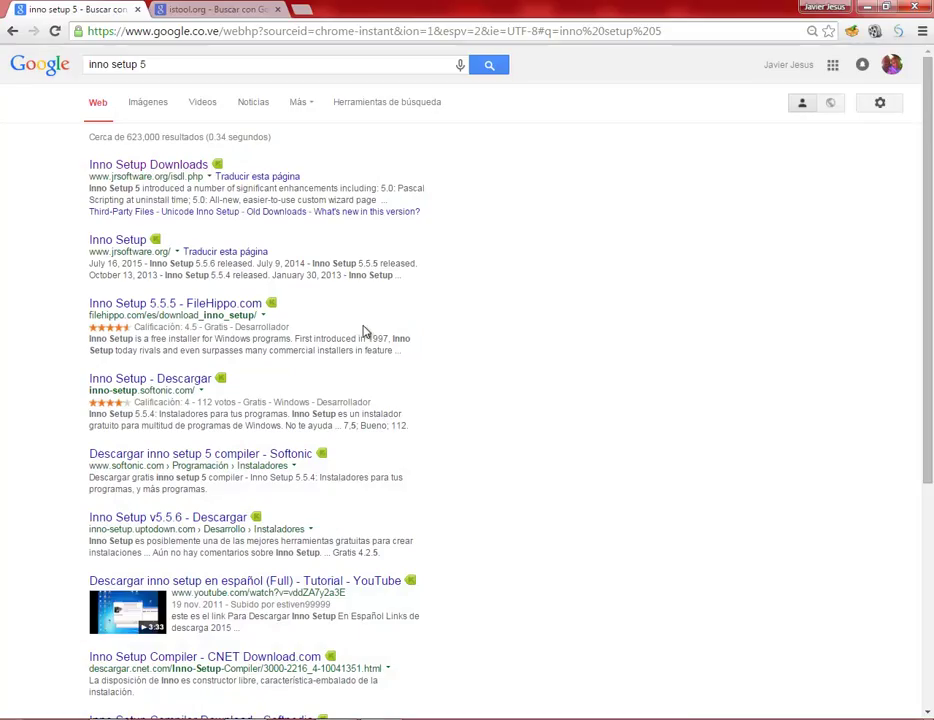
pyautogui.click(179, 175)
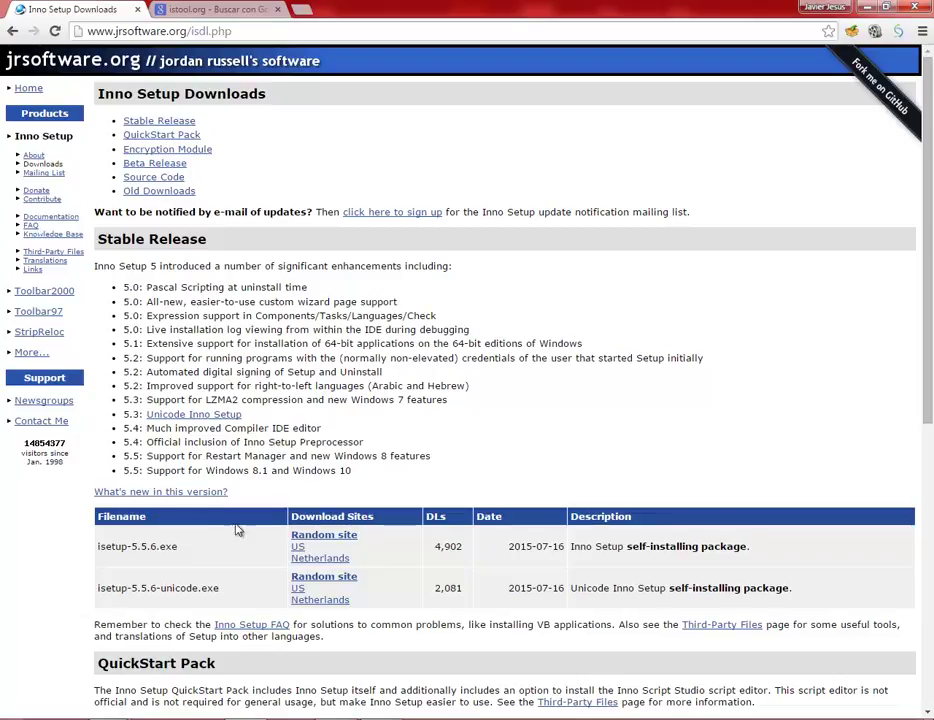
pyautogui.click(342, 541)
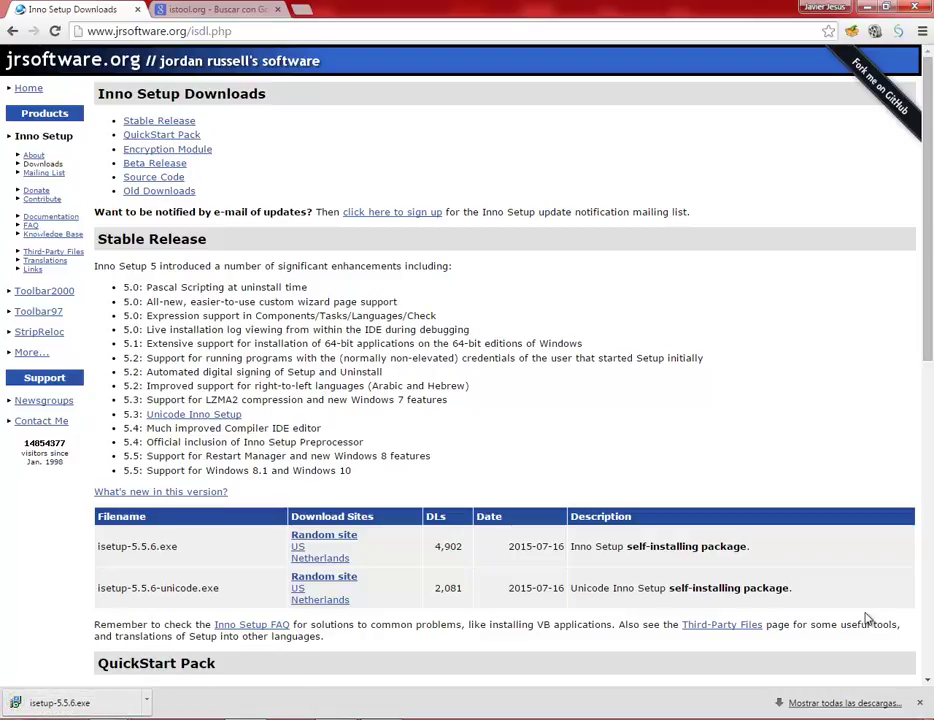
# Step: Move the downloaded isetup-5.5.6.exe from the downloads folder into C:\Delphi2010
pyautogui.click(829, 704)
pyautogui.click(185, 146)
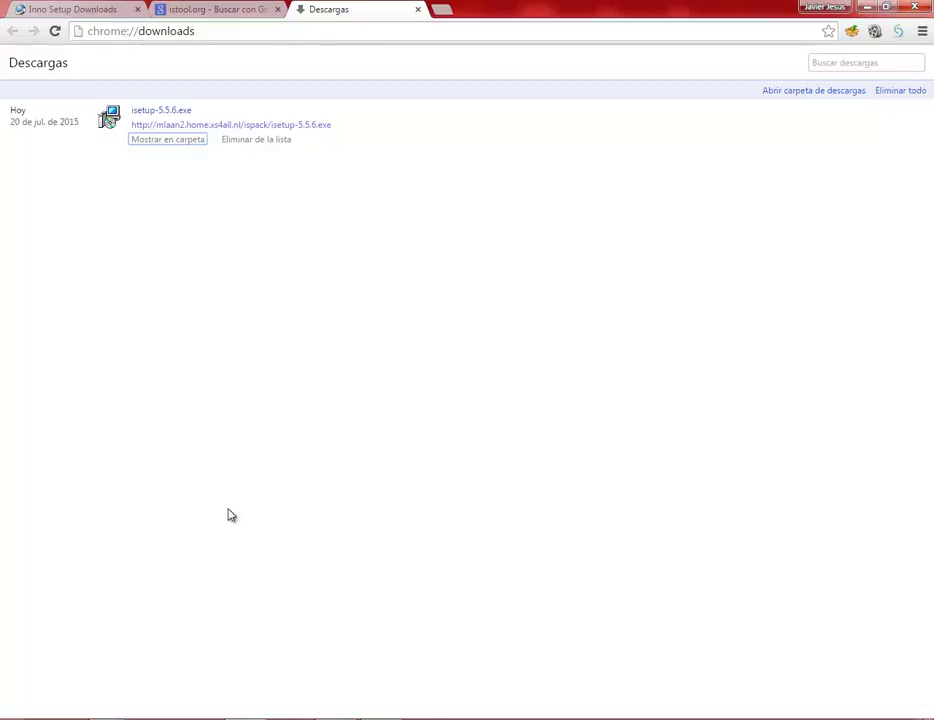
pyautogui.moveTo(258, 714)
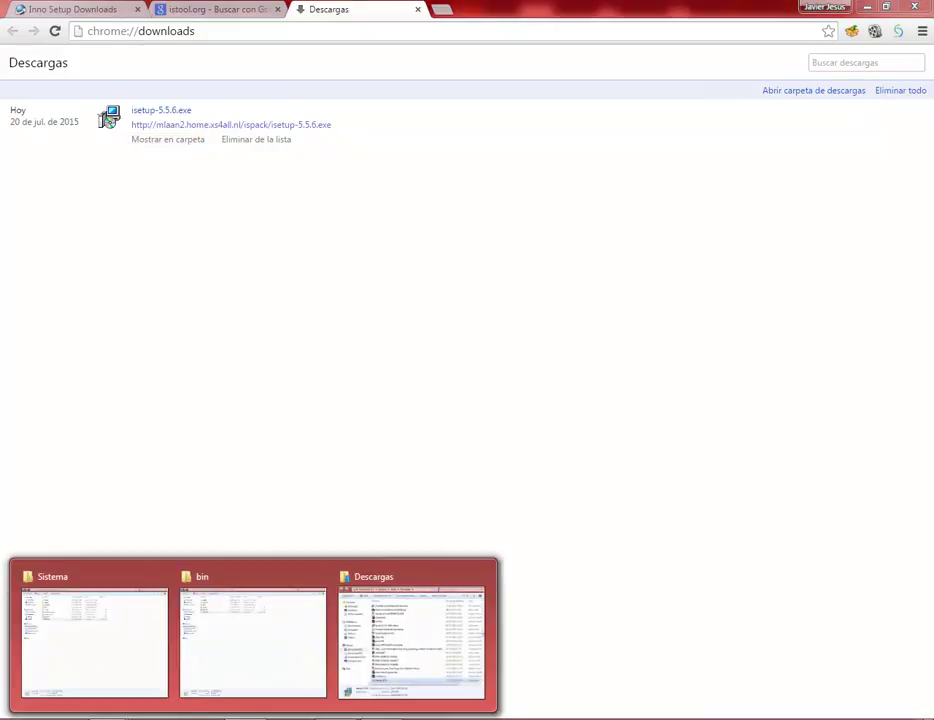
pyautogui.click(246, 666)
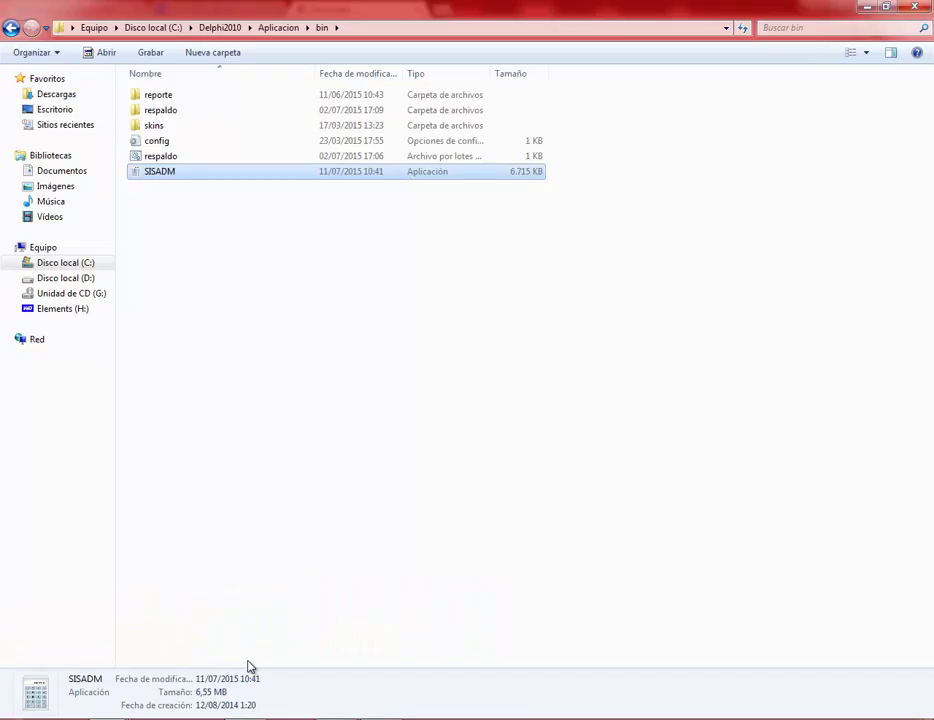
pyautogui.click(265, 330)
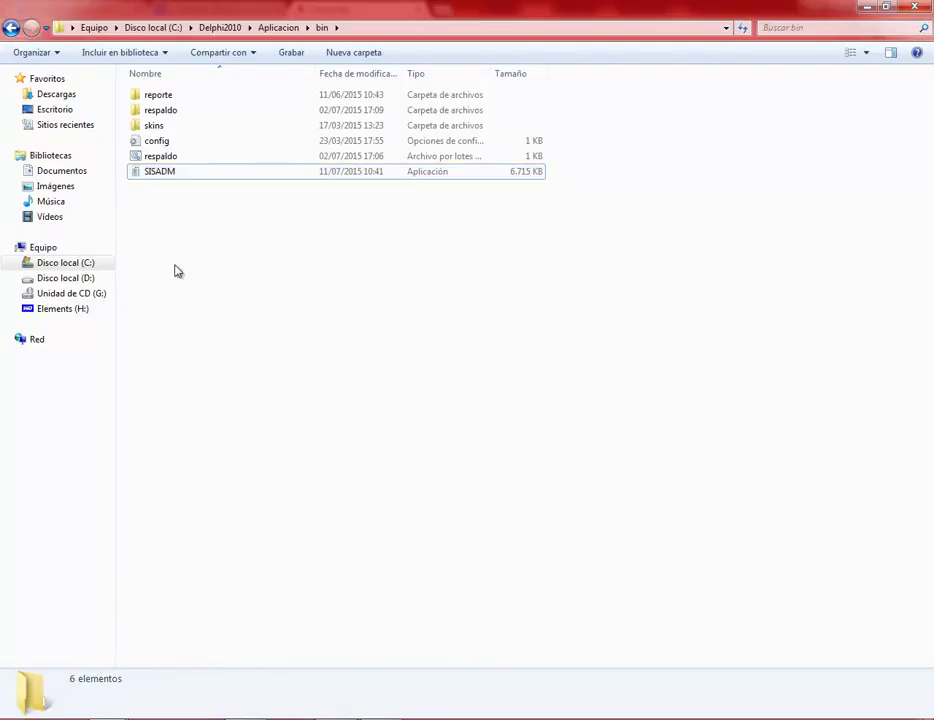
pyautogui.click(10, 29)
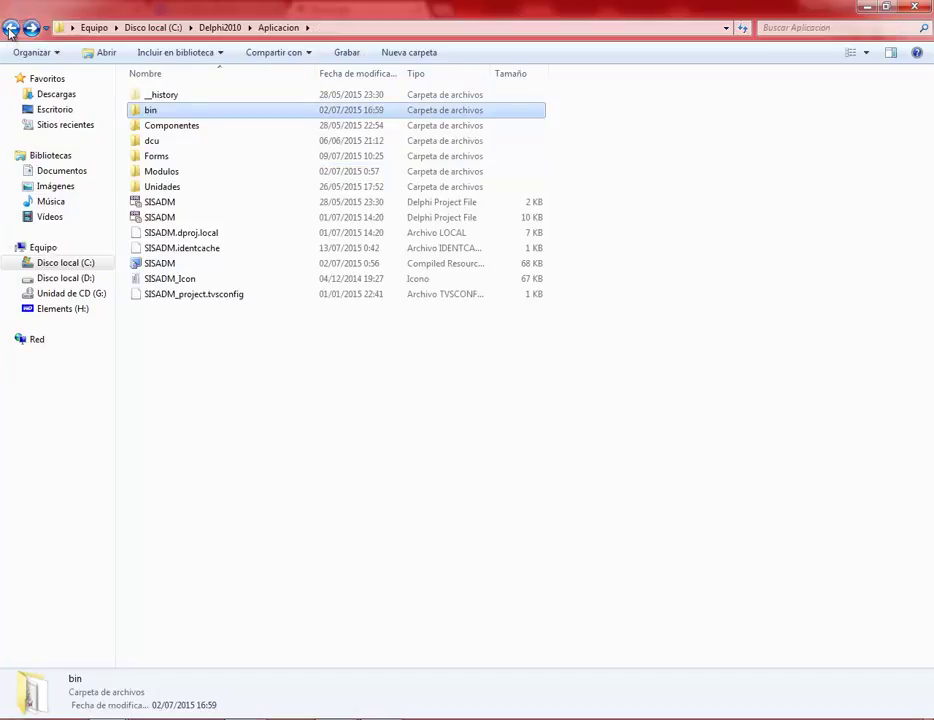
pyautogui.click(10, 29)
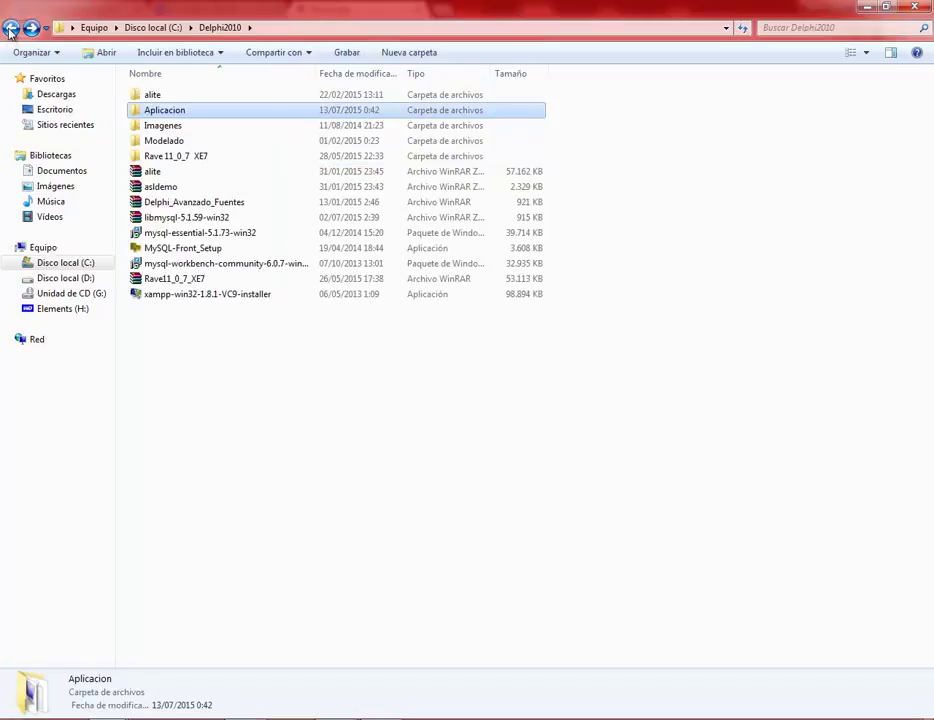
pyautogui.rightClick(166, 348)
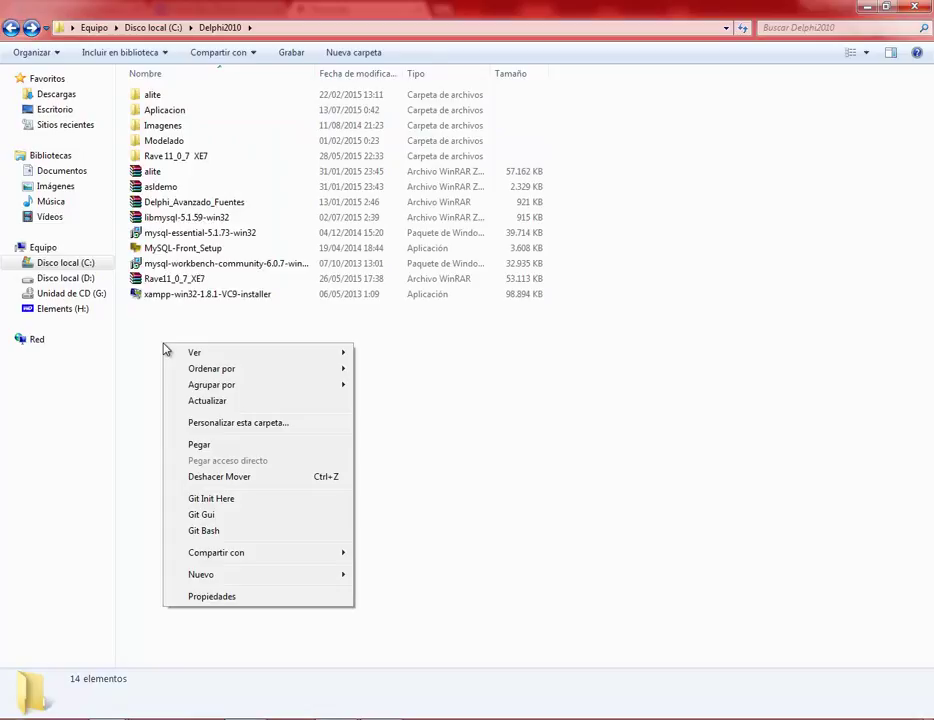
pyautogui.click(201, 445)
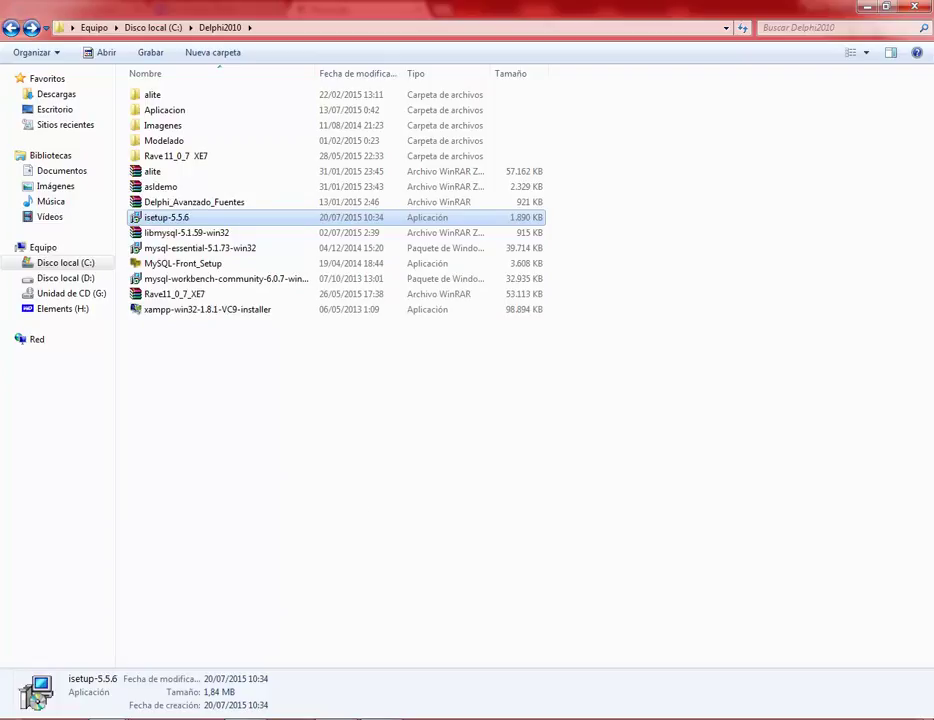
# Step: Switch back to Chrome, open the ISTool SourceForge page from the istool.org results and download istool-5.3.0.1.exe
pyautogui.hotkey('alt', 'Tab')
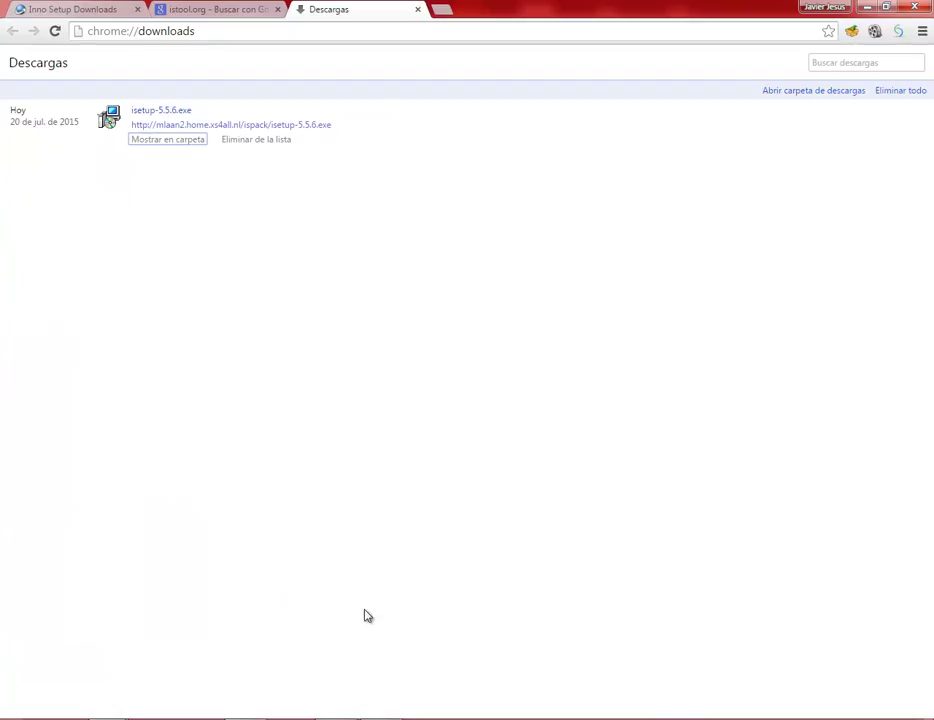
pyautogui.click(212, 12)
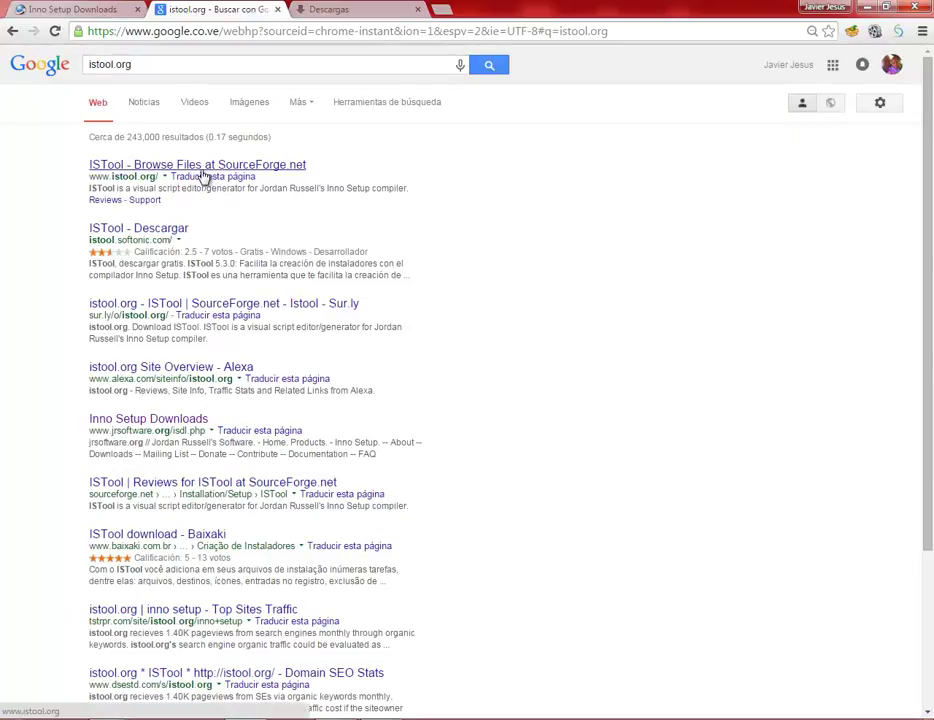
pyautogui.click(260, 171)
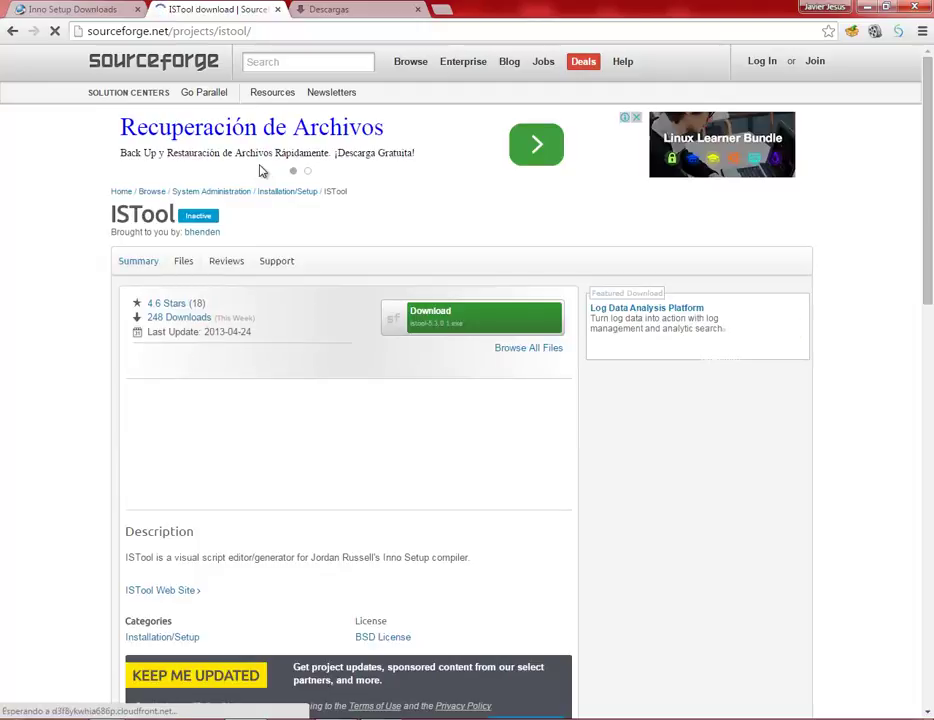
pyautogui.click(489, 325)
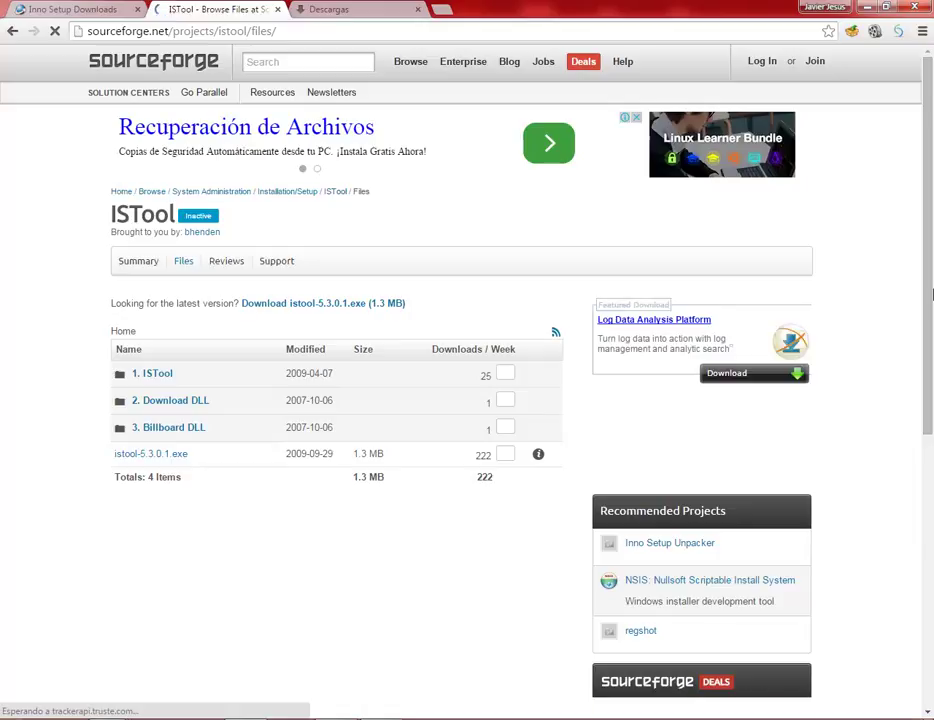
pyautogui.click(300, 306)
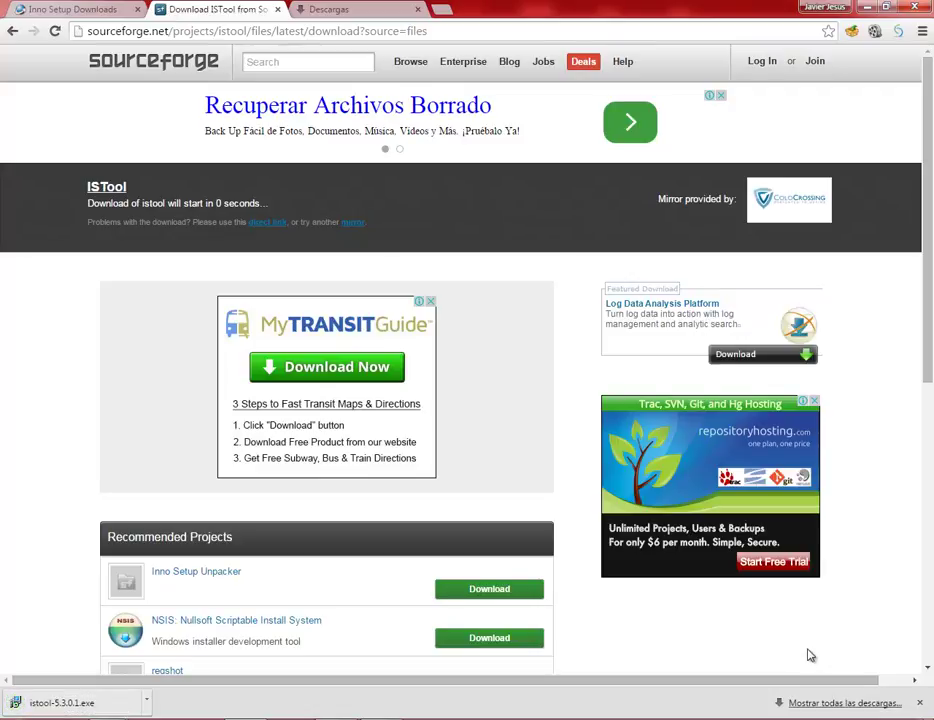
# Step: Move the downloaded istool-5.3.0.1.exe from the downloads folder into C:\Delphi2010
pyautogui.click(833, 703)
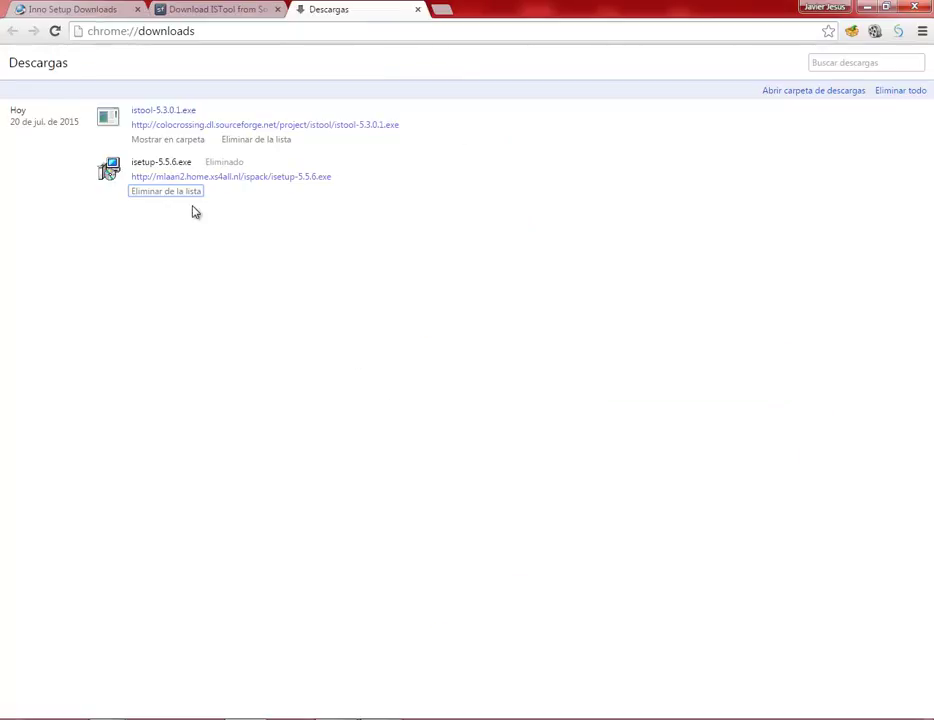
pyautogui.click(168, 140)
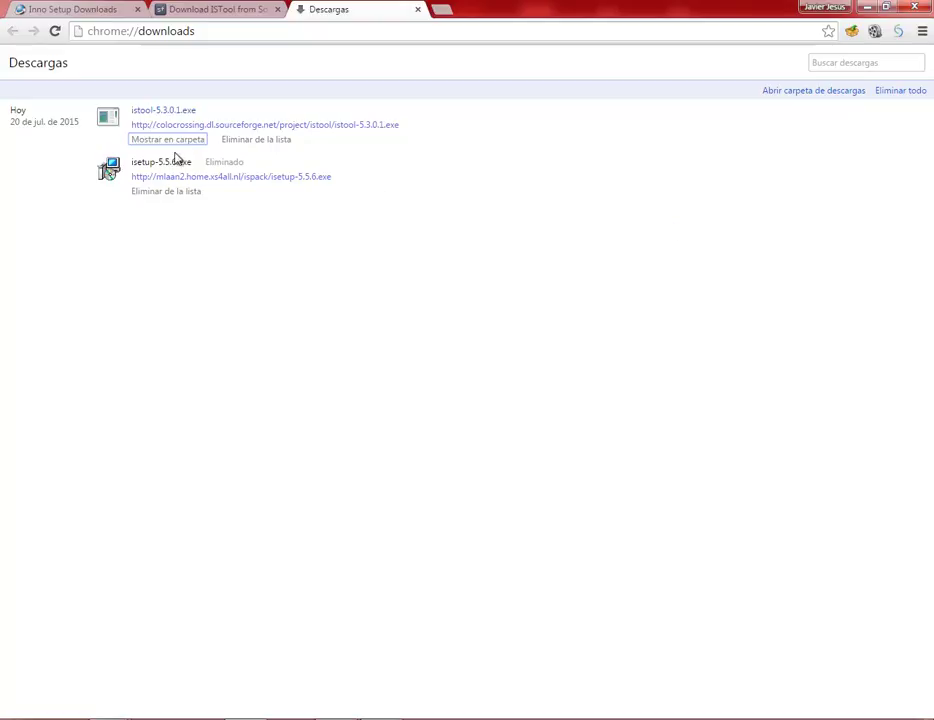
pyautogui.click(175, 716)
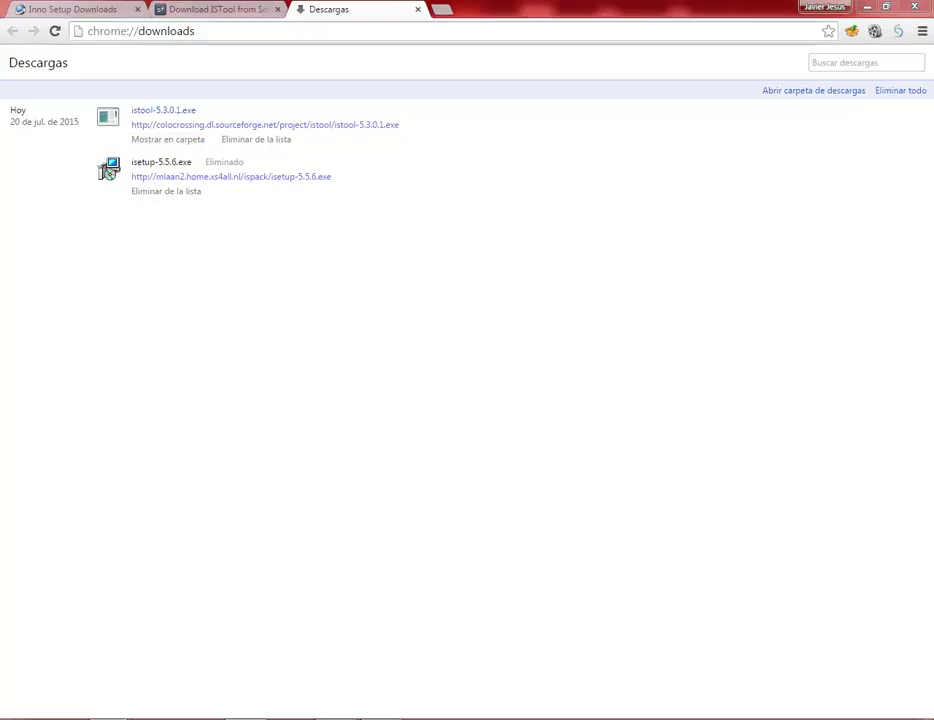
pyautogui.click(225, 648)
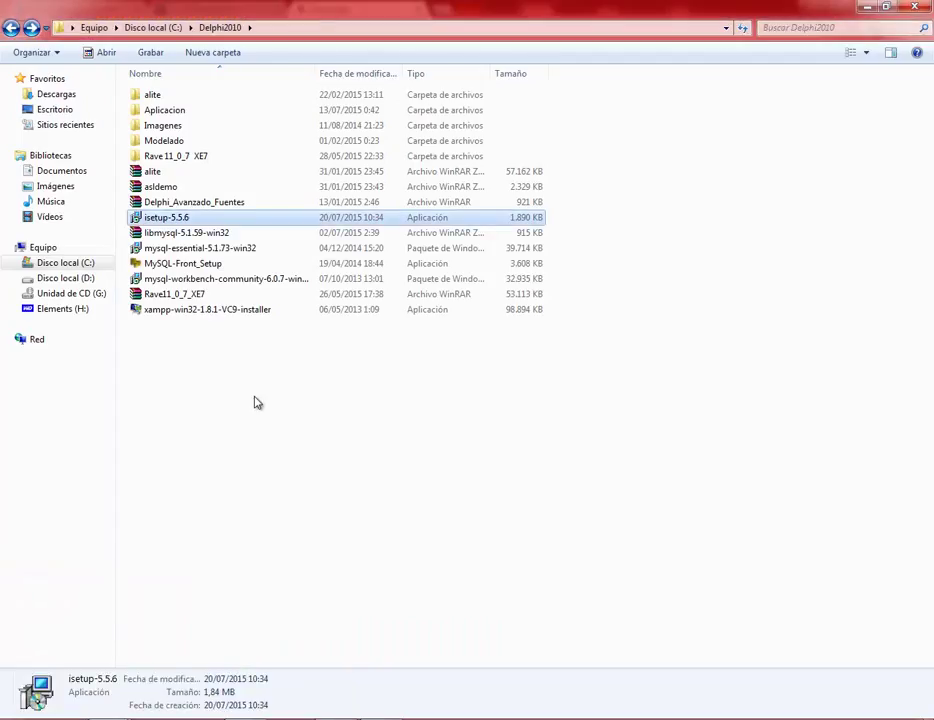
pyautogui.click(256, 402)
pyautogui.rightClick(256, 402)
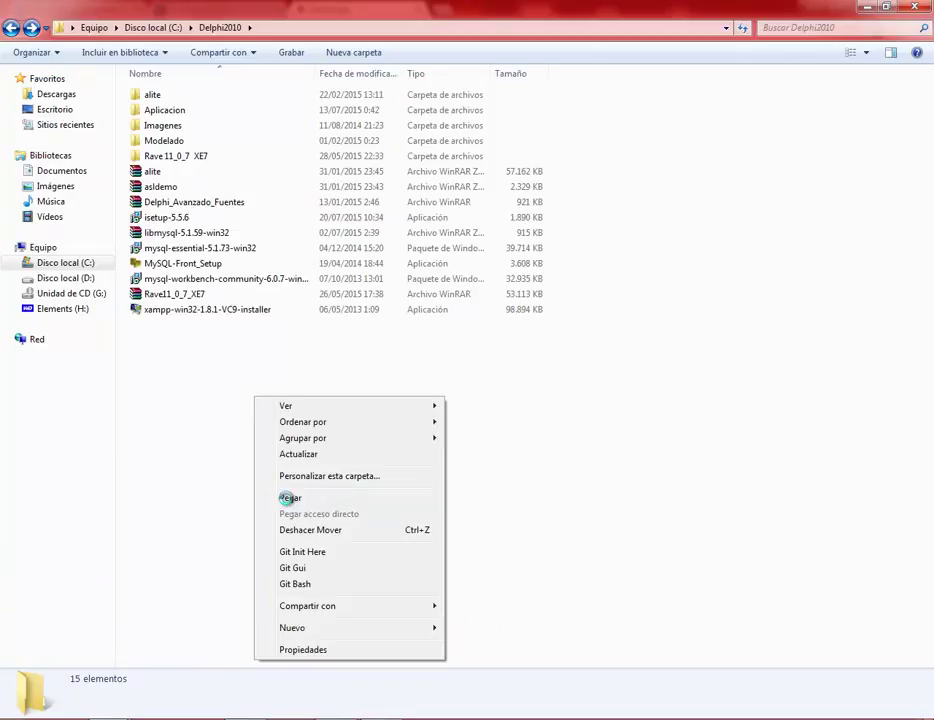
pyautogui.click(287, 505)
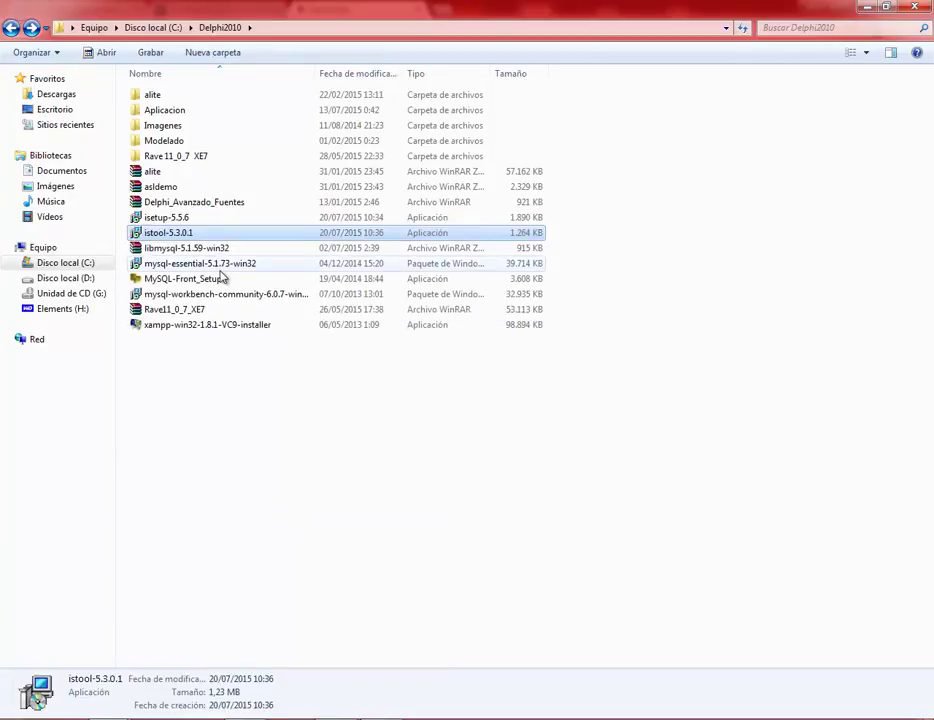
# Step: Run the isetup-5.5.6 installer from C:\Delphi2010, allow it to execute and accept Español as the installation language
pyautogui.click(180, 220)
pyautogui.click(321, 338)
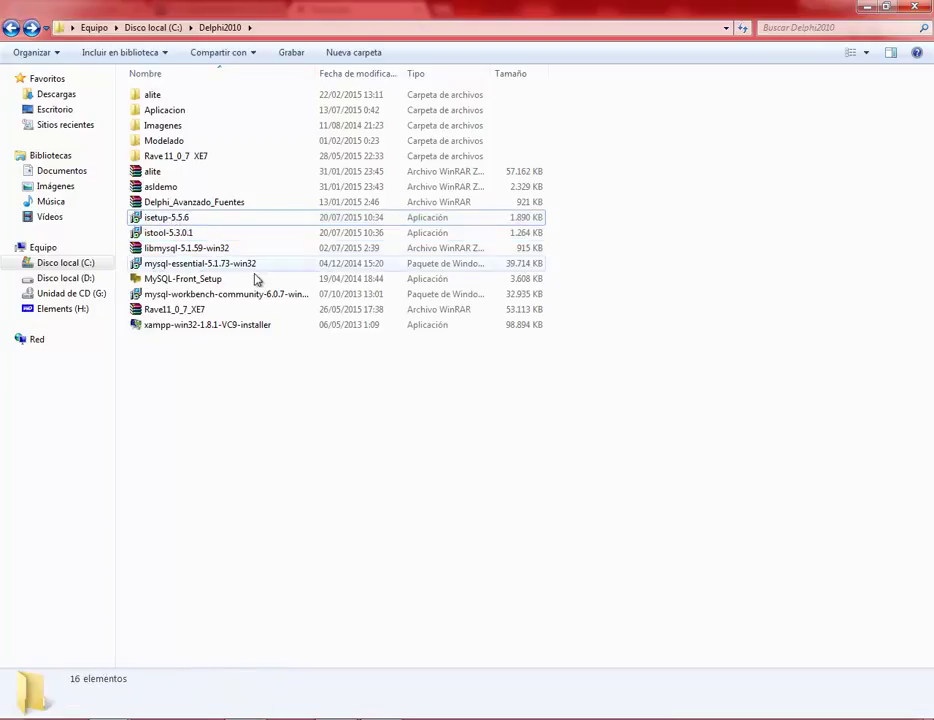
pyautogui.click(172, 221)
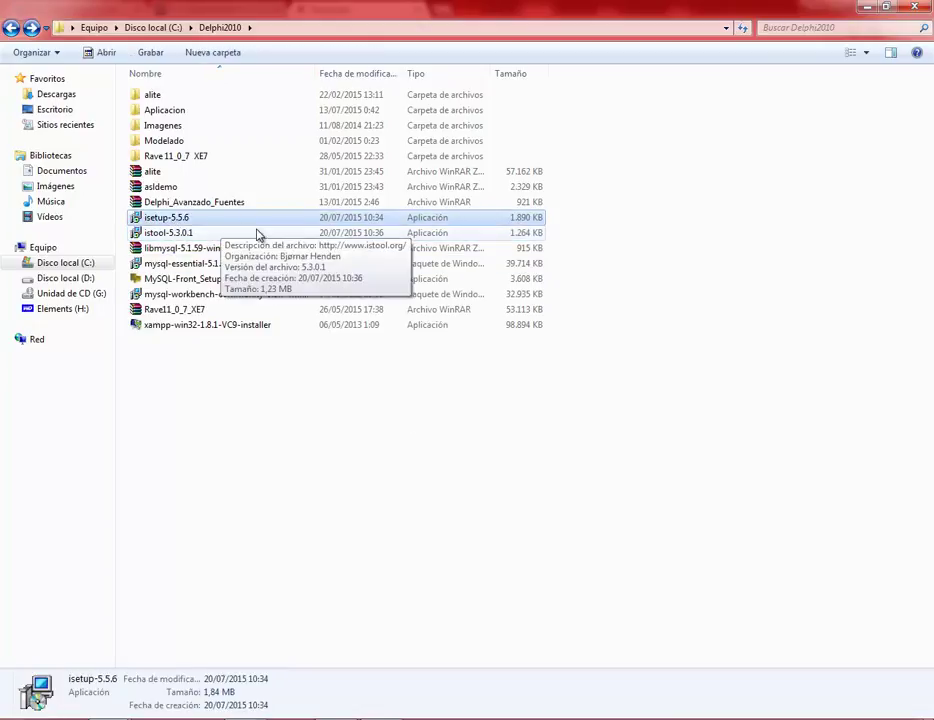
pyautogui.keyDown('ctrl'); pyautogui.click(168, 222); pyautogui.keyUp('ctrl')
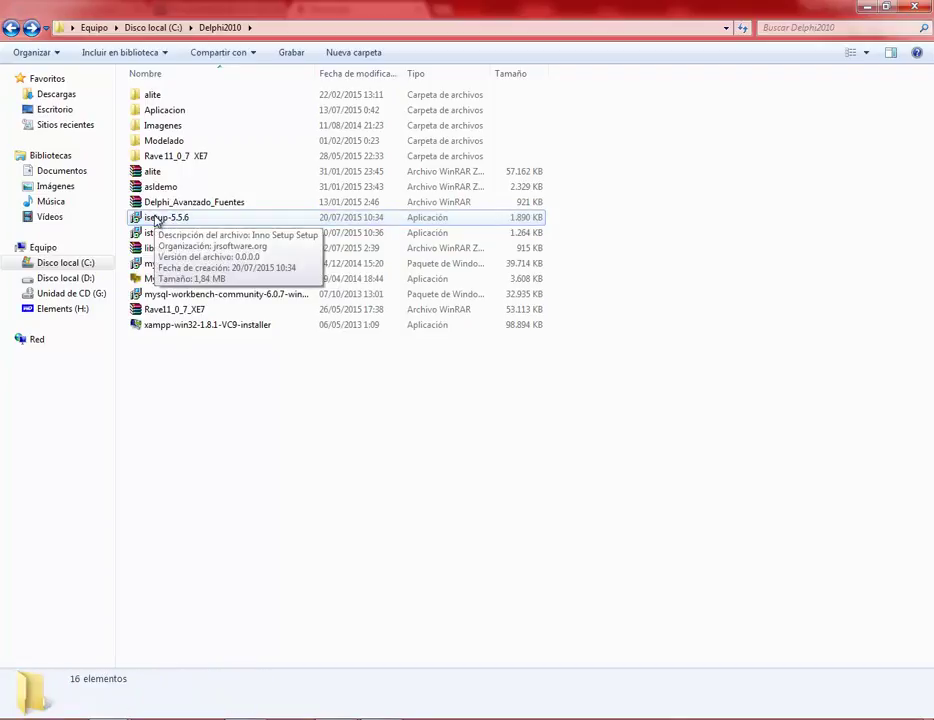
pyautogui.doubleClick(185, 220)
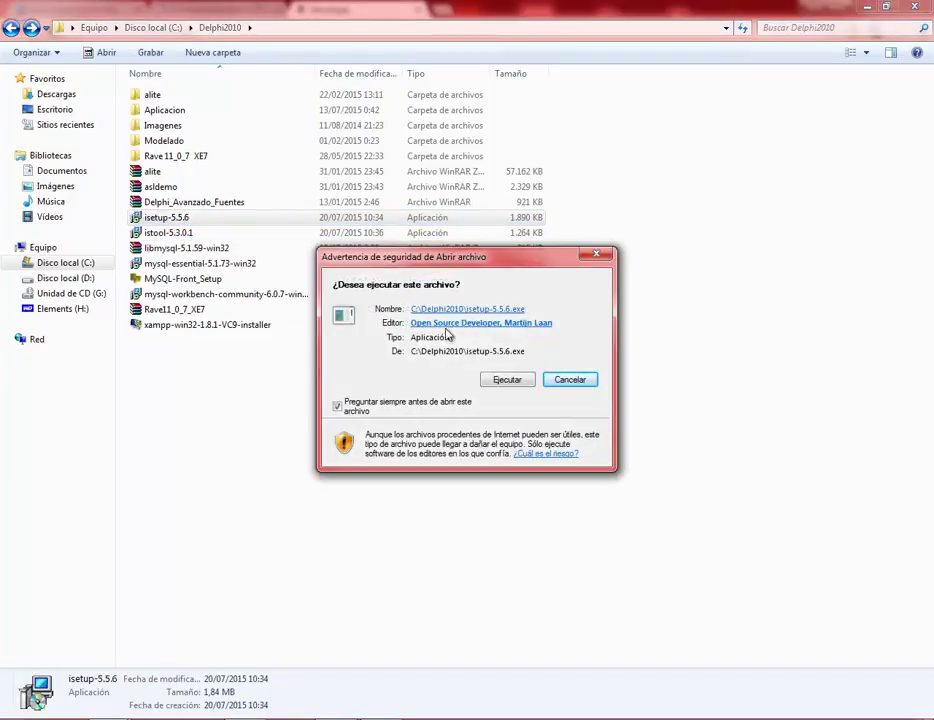
pyautogui.click(505, 385)
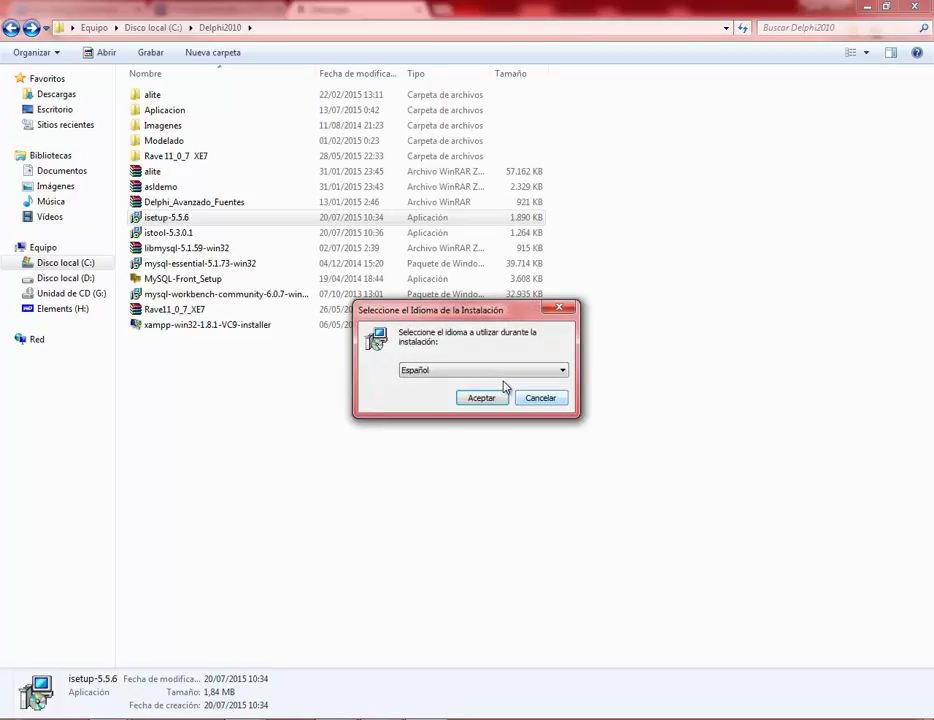
pyautogui.click(481, 398)
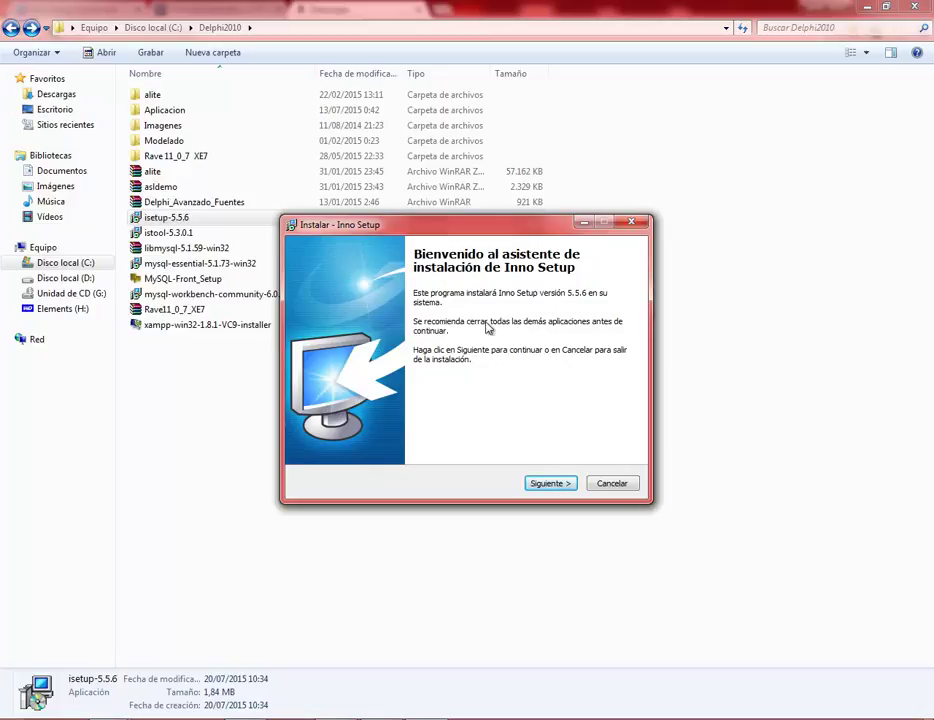
# Step: Accept the Inno Setup licence, keeping C:\Program Files (x86)\Inno Setup 5 as destination and Inno Setup 5 as the program shortcuts folder
pyautogui.click(550, 483)
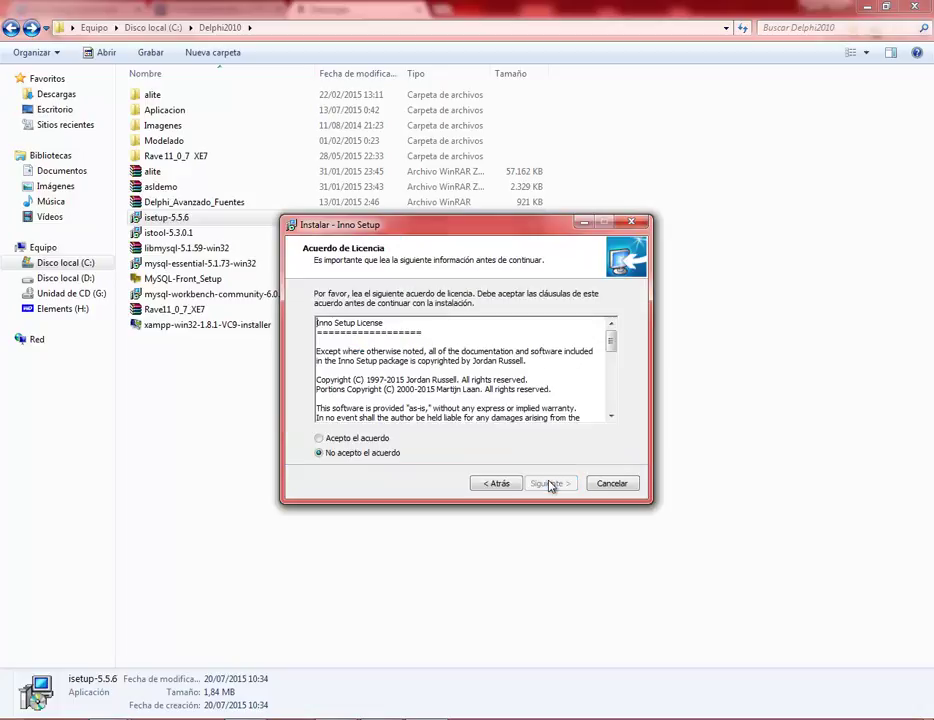
pyautogui.click(366, 440)
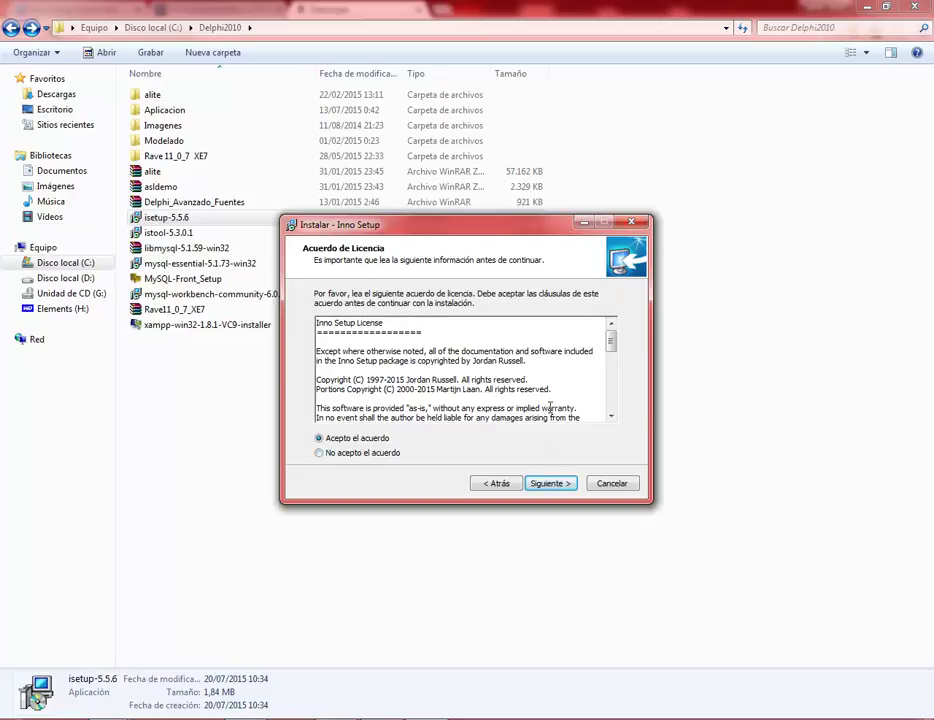
pyautogui.click(550, 483)
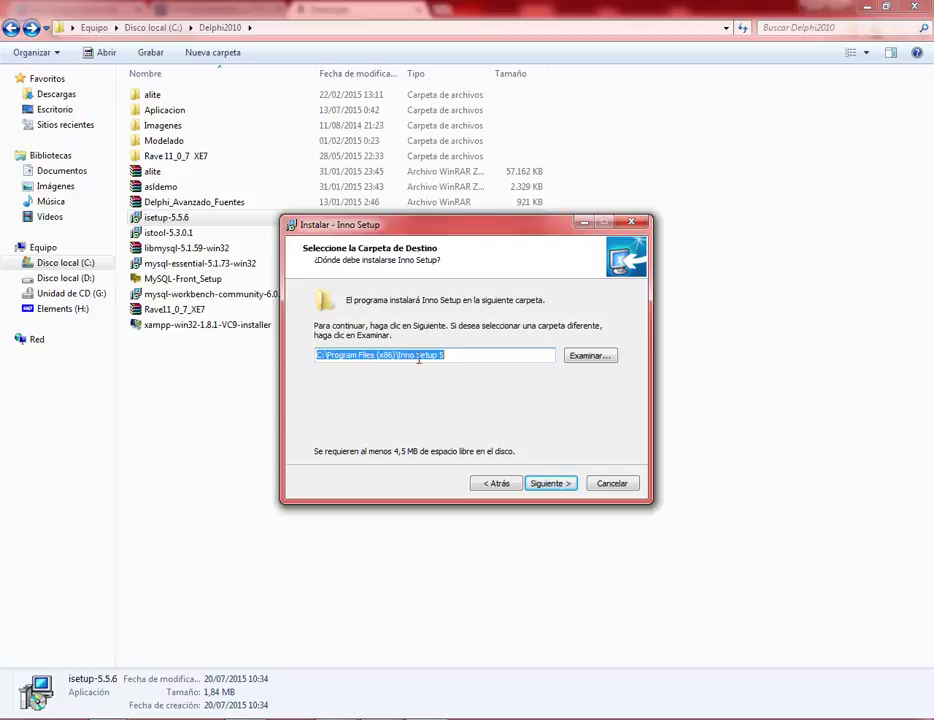
pyautogui.click(556, 487)
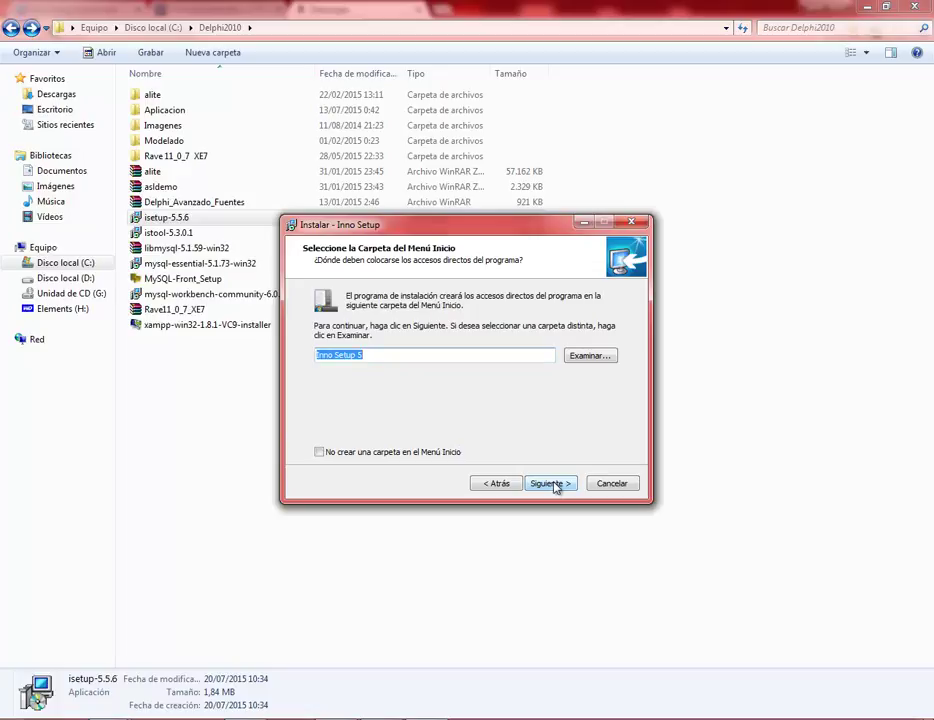
pyautogui.click(556, 487)
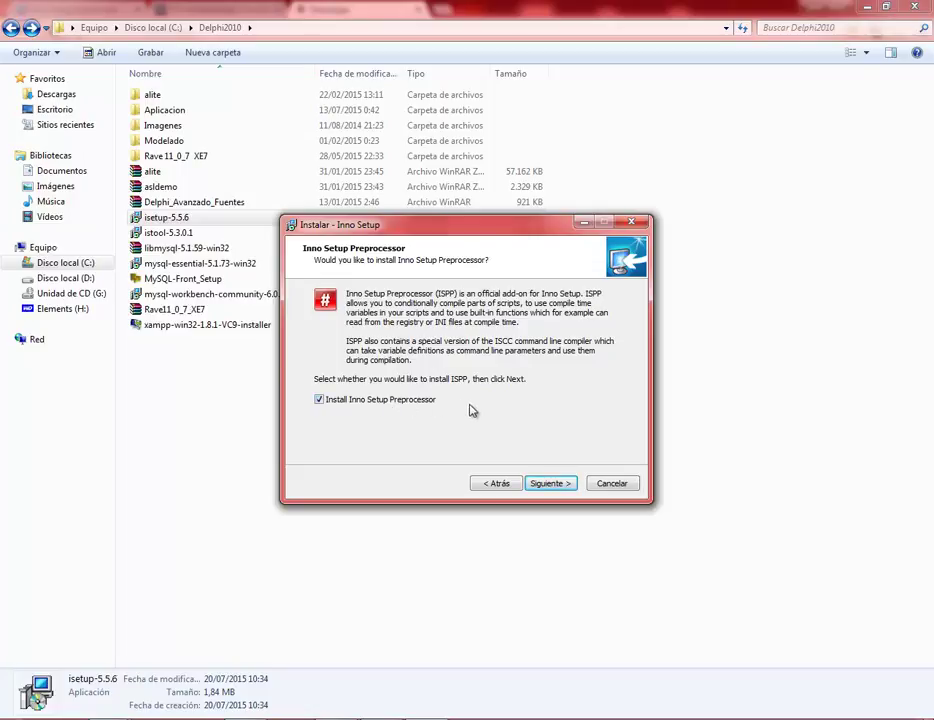
# Step: Install Inno Setup with the Preprocessor and the .iss file association, and finish the setup with Inno Setup launched
pyautogui.click(550, 484)
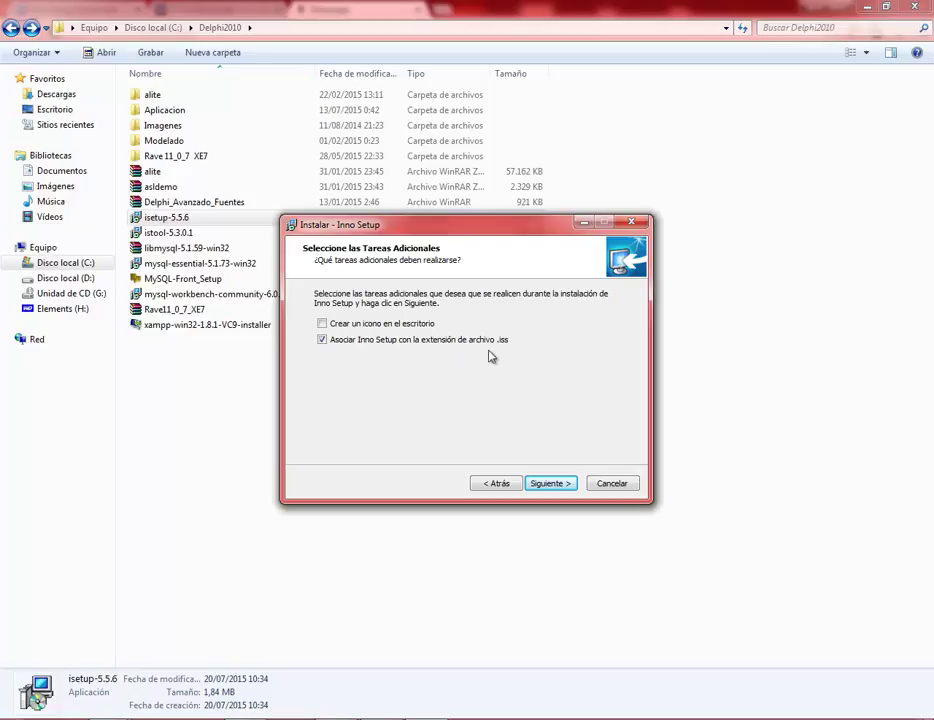
pyautogui.click(548, 485)
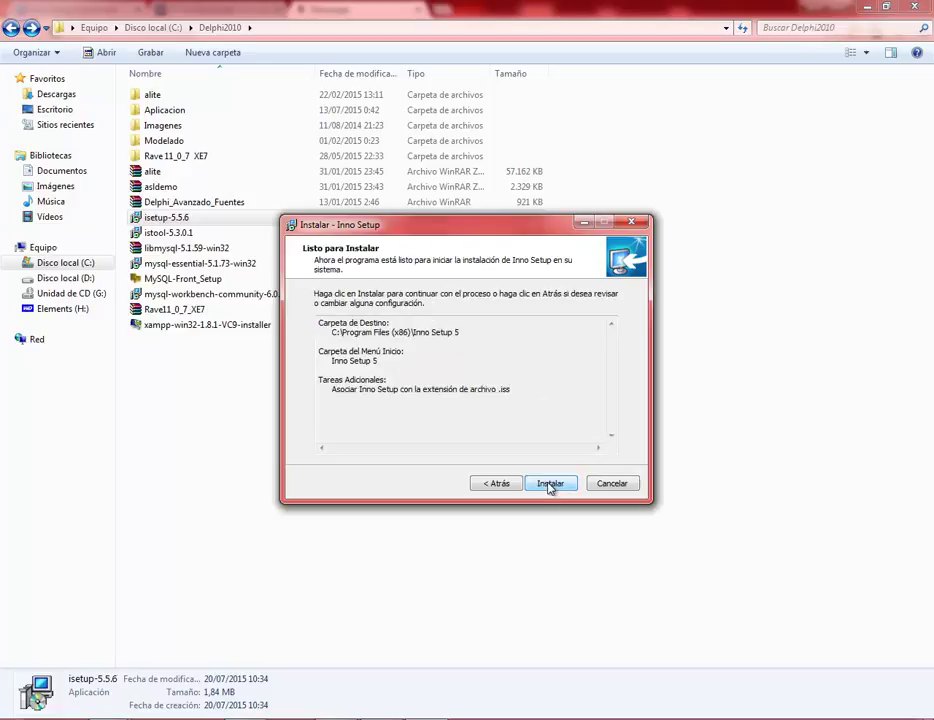
pyautogui.click(551, 483)
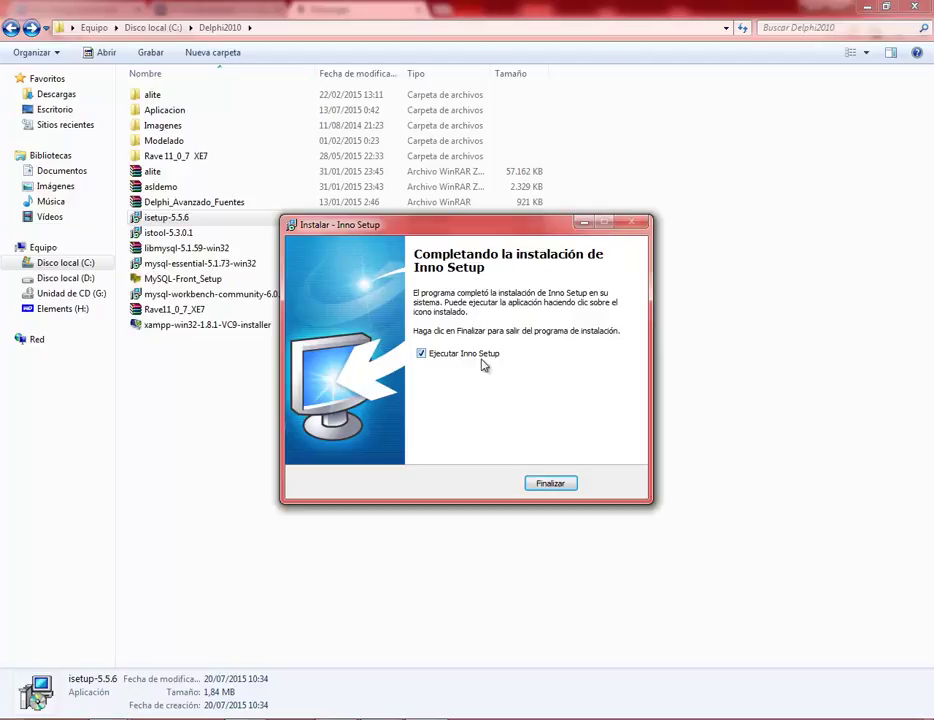
pyautogui.click(549, 484)
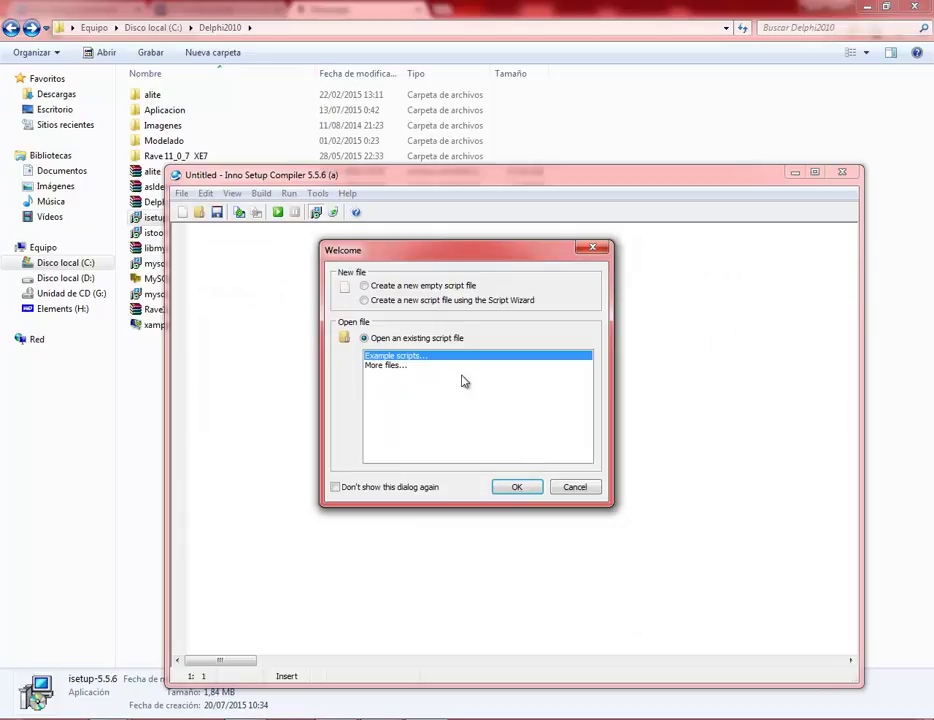
# Step: Cancel the Welcome dialog without creating a script and close Inno Setup Compiler
pyautogui.click(365, 301)
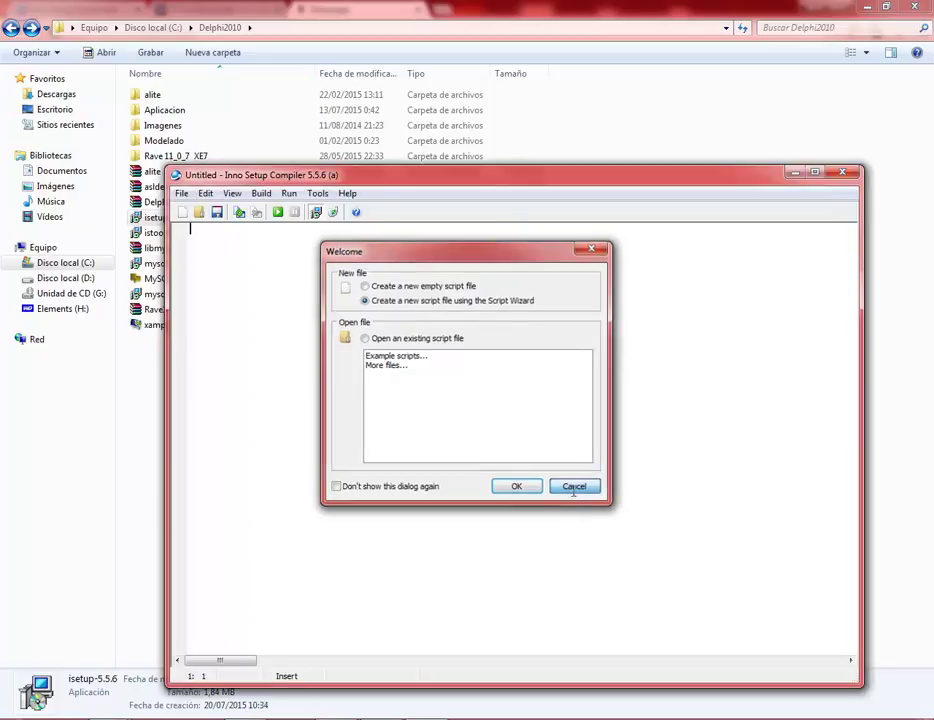
pyautogui.click(575, 489)
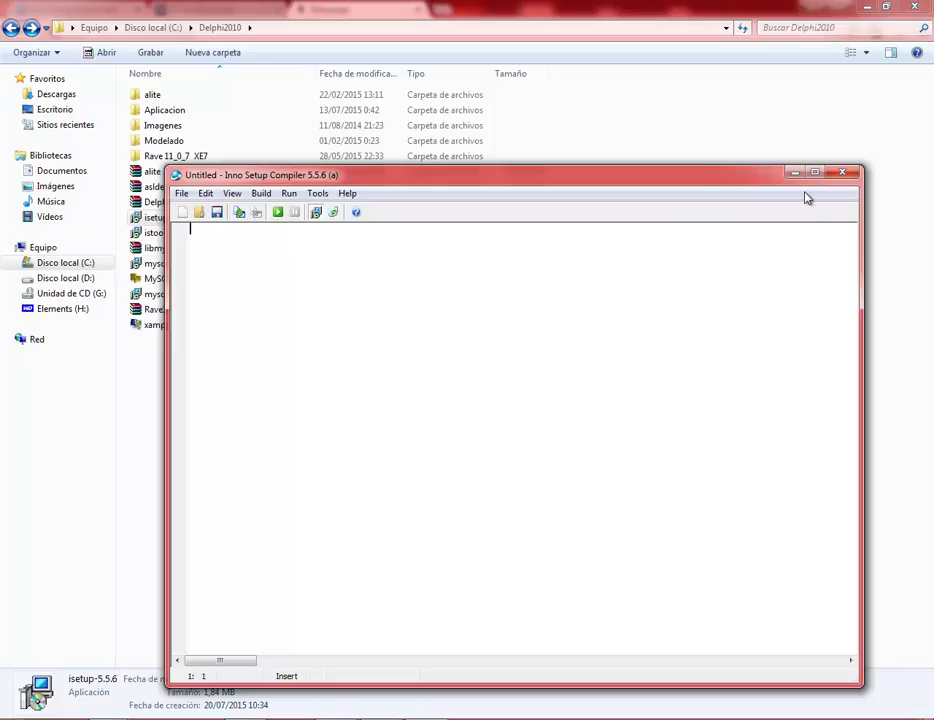
pyautogui.click(842, 176)
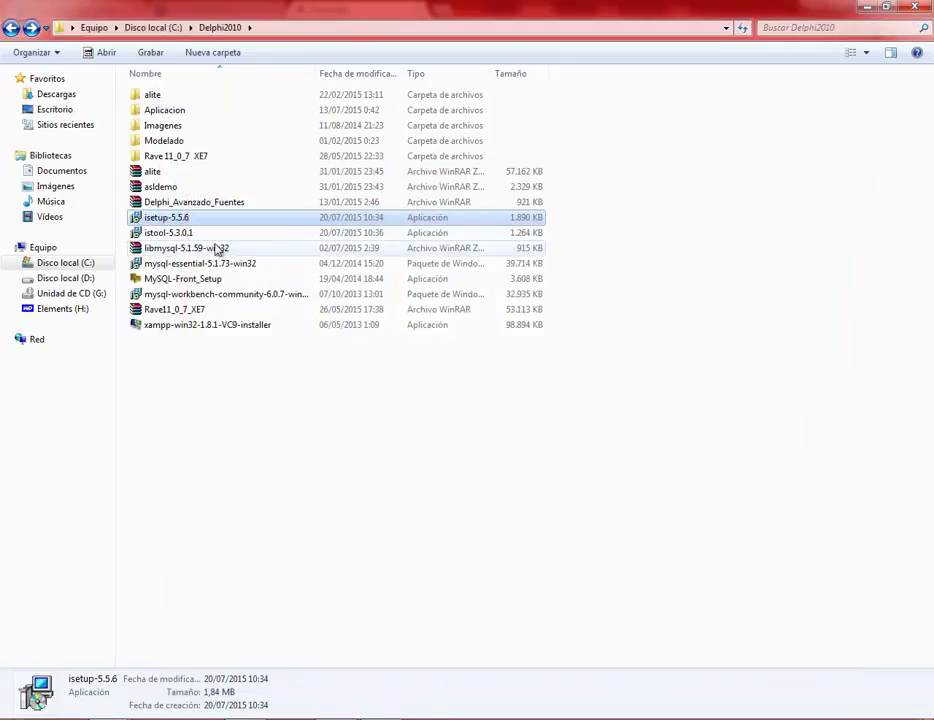
# Step: Check that Inno Setup Compiler starts from the installed programs, dismiss its Welcome dialog and close it
pyautogui.click(160, 234)
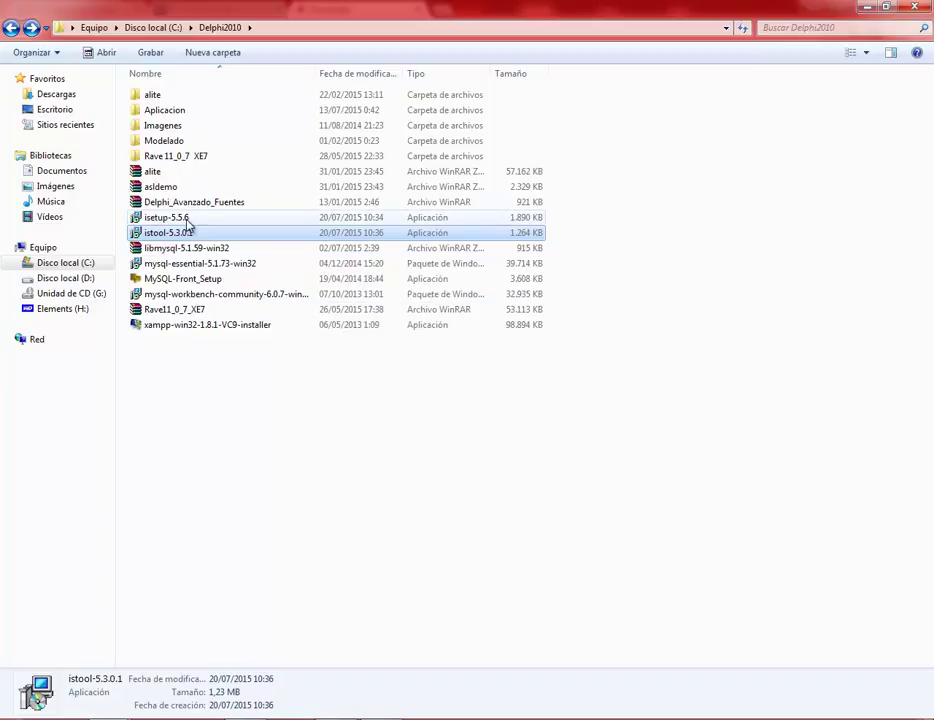
pyautogui.click(186, 218)
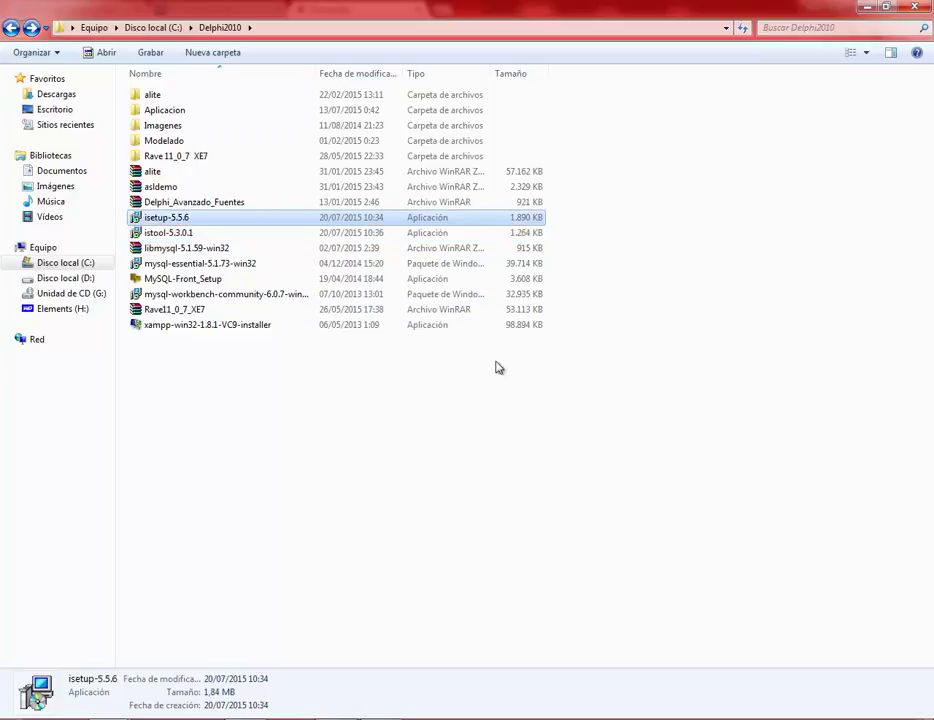
pyautogui.click(40, 712)
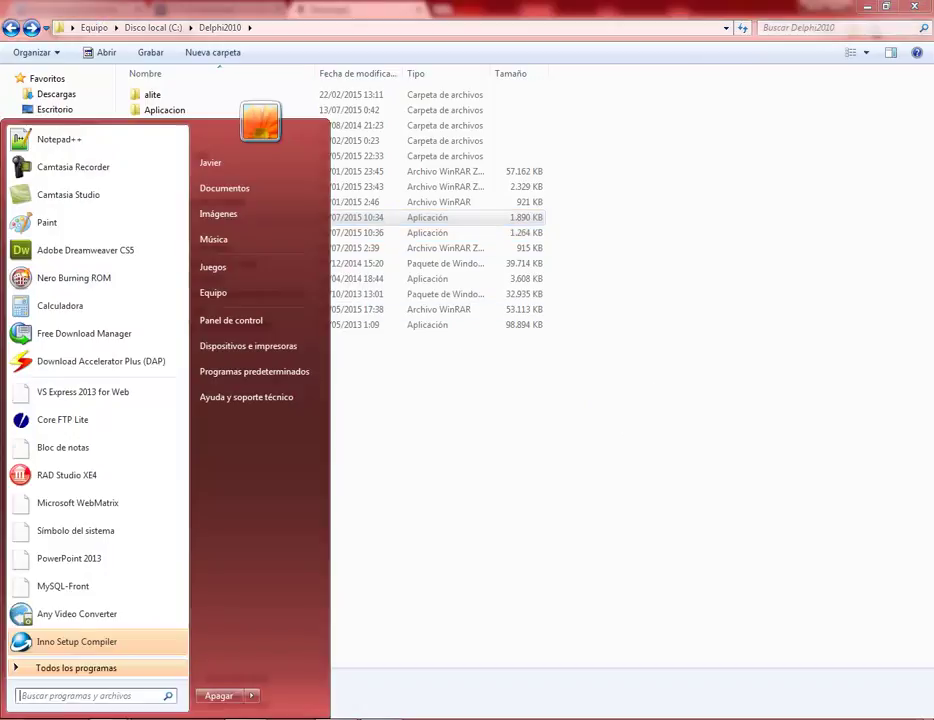
pyautogui.click(78, 642)
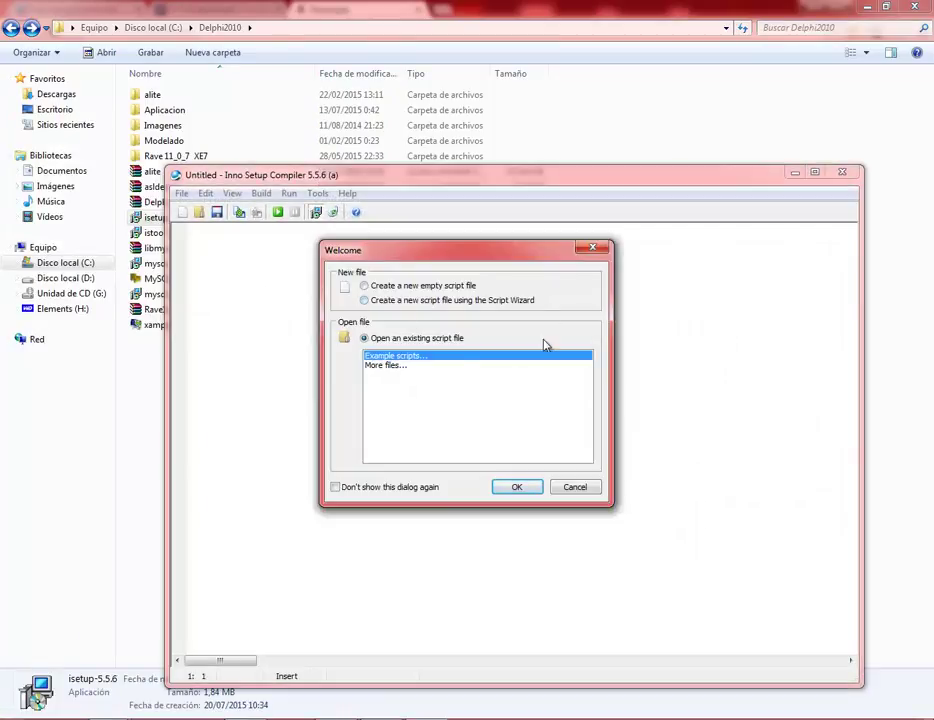
pyautogui.click(575, 487)
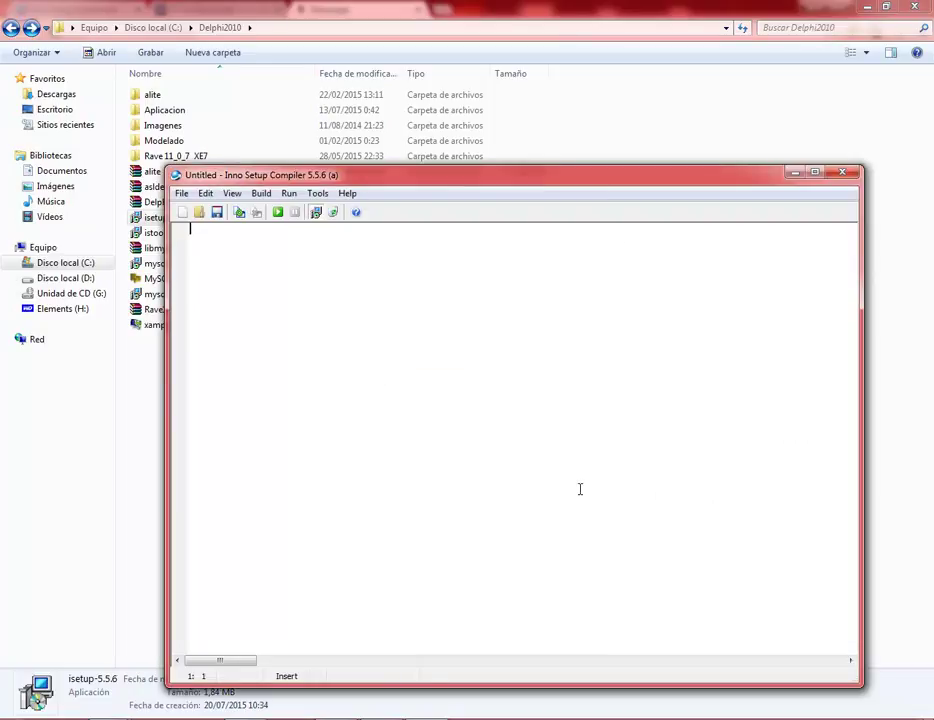
pyautogui.click(841, 175)
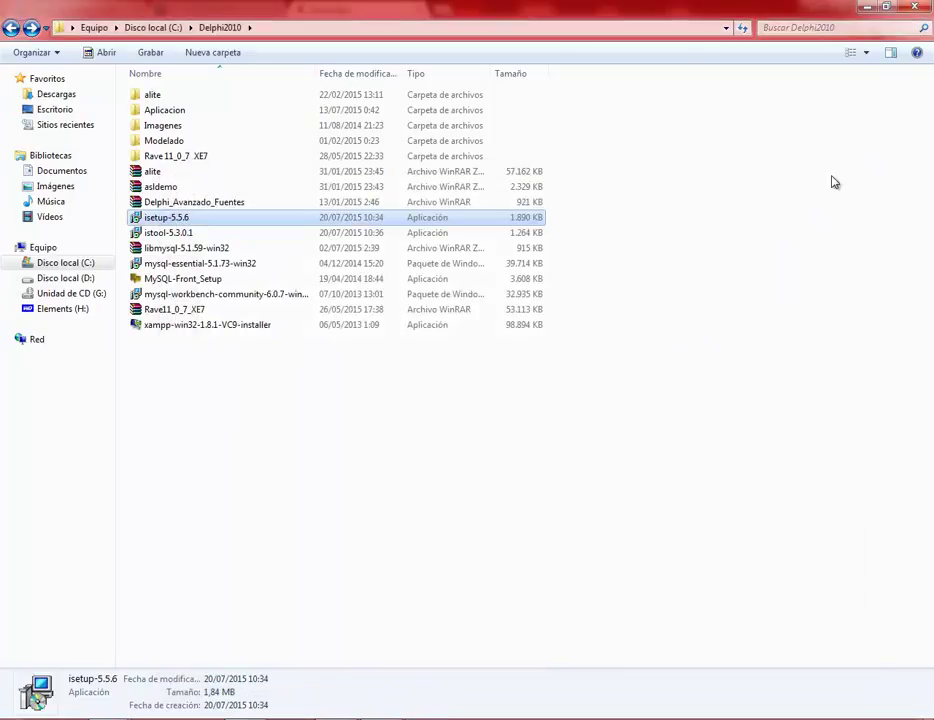